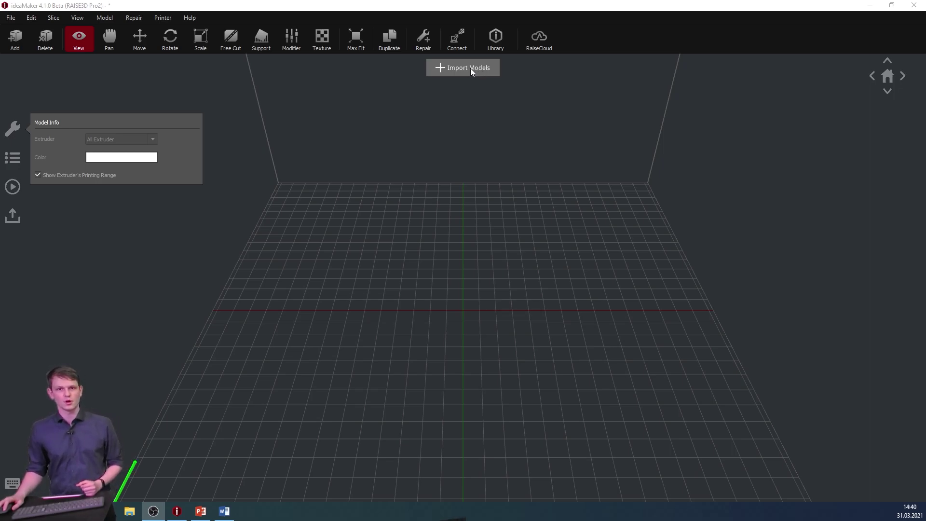
# Import texture_part.stl from the Ideamaker_4.1_parts folder and view the 100 x 20 x 100 mm block at an angle
pyautogui.click(464, 69)
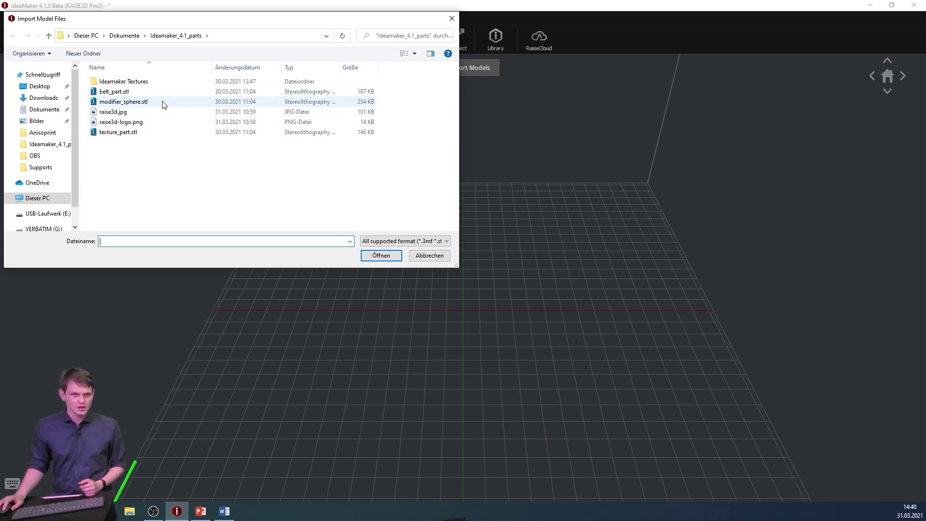
pyautogui.click(147, 135)
pyautogui.click(378, 257)
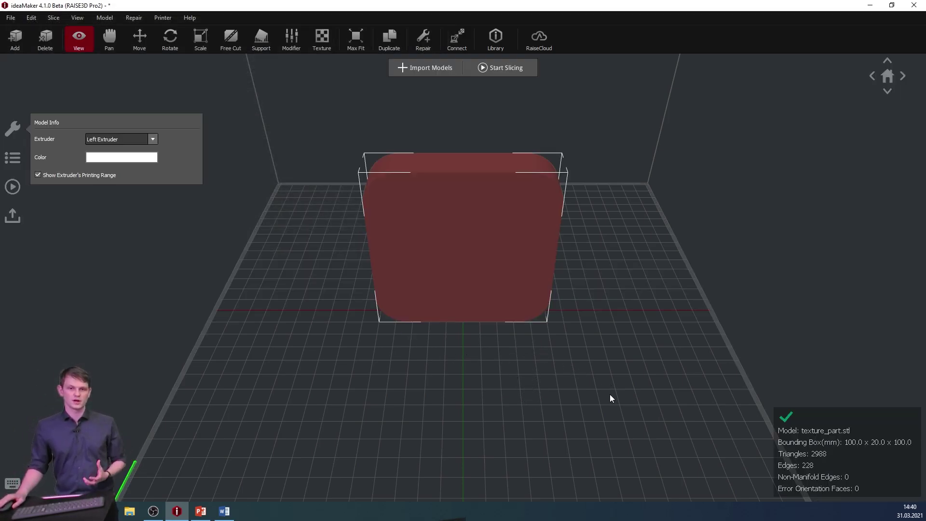
pyautogui.moveTo(621, 396); pyautogui.dragTo(492, 244)
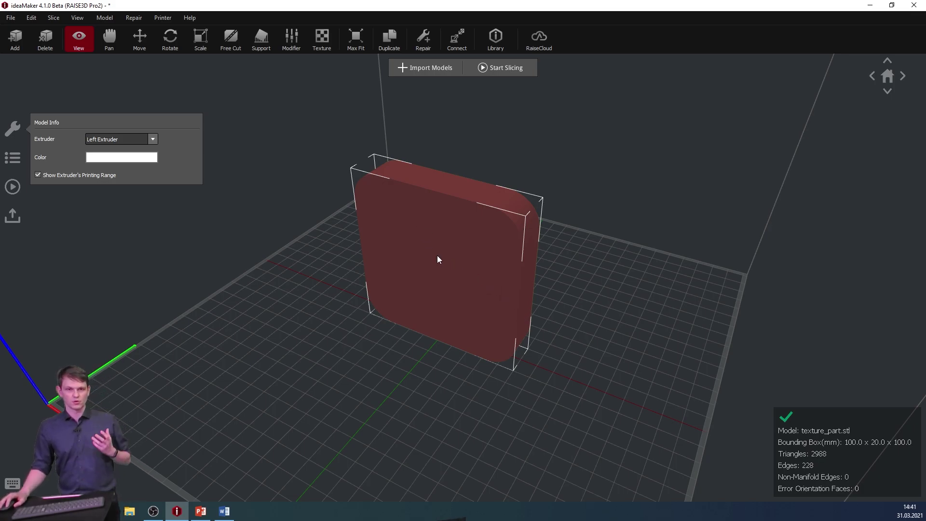
# Set the block's Texture surface to Custom Texture and expand the More texture import options
pyautogui.click(322, 37)
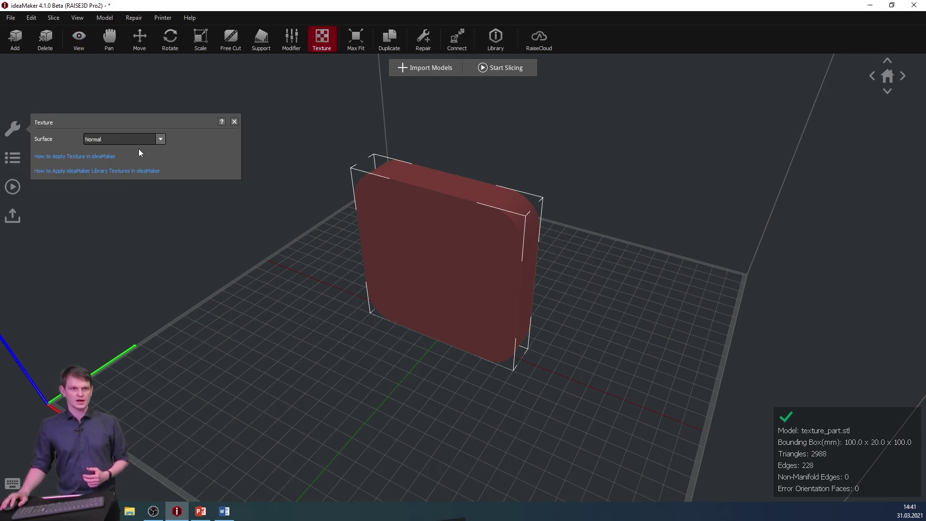
pyautogui.click(161, 139)
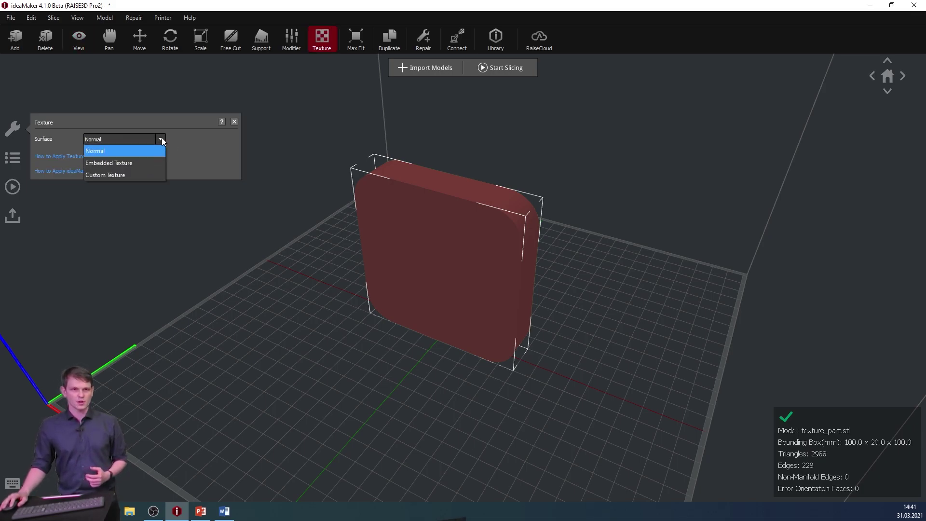
pyautogui.click(136, 175)
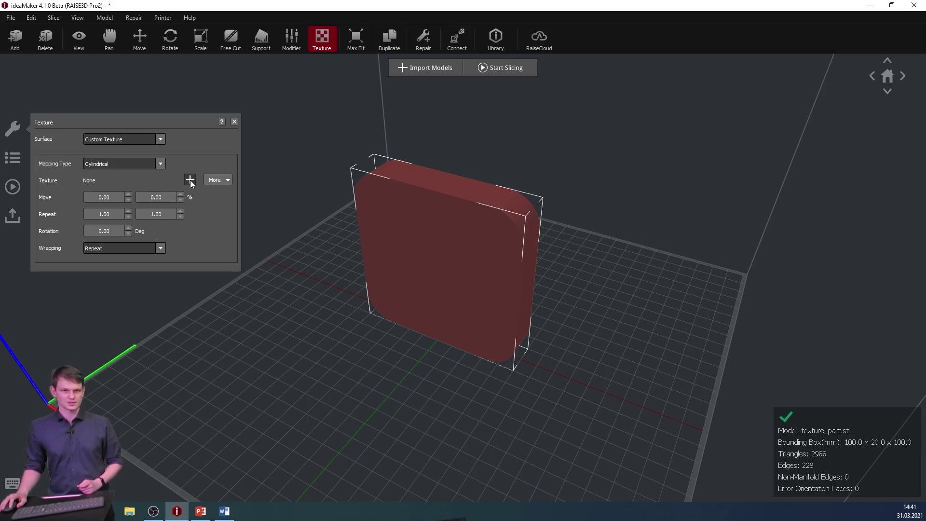
pyautogui.click(217, 180)
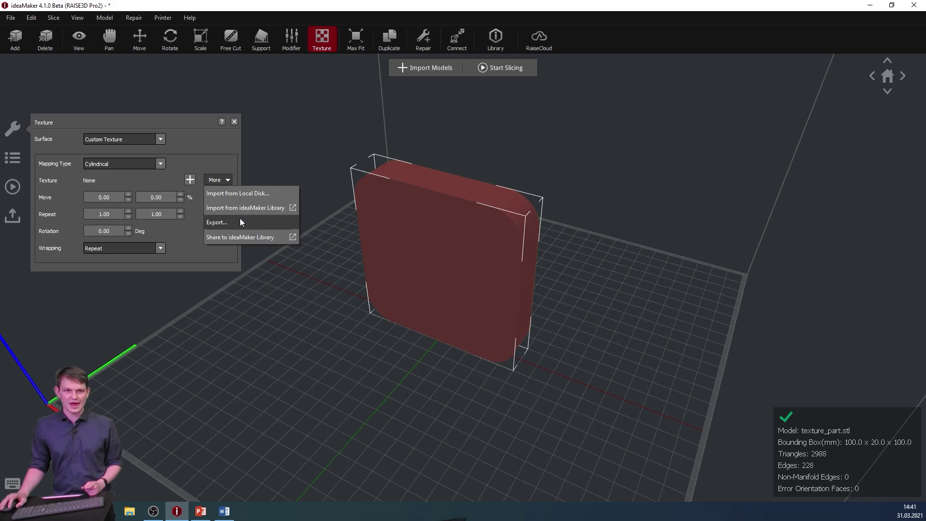
# Import the 168-sewerbrick10_height brick texture from the Ideamaker Textures folder, accepting the parameter override
pyautogui.click(191, 181)
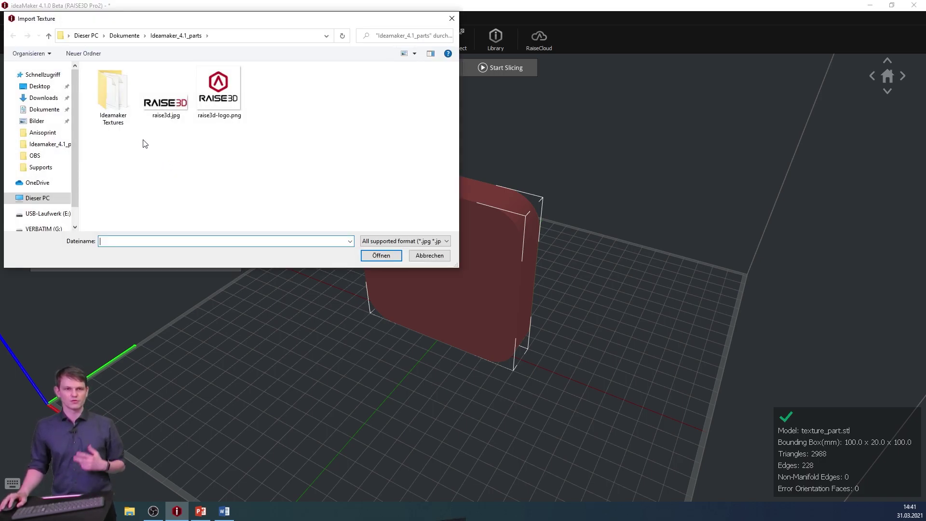
pyautogui.doubleClick(112, 106)
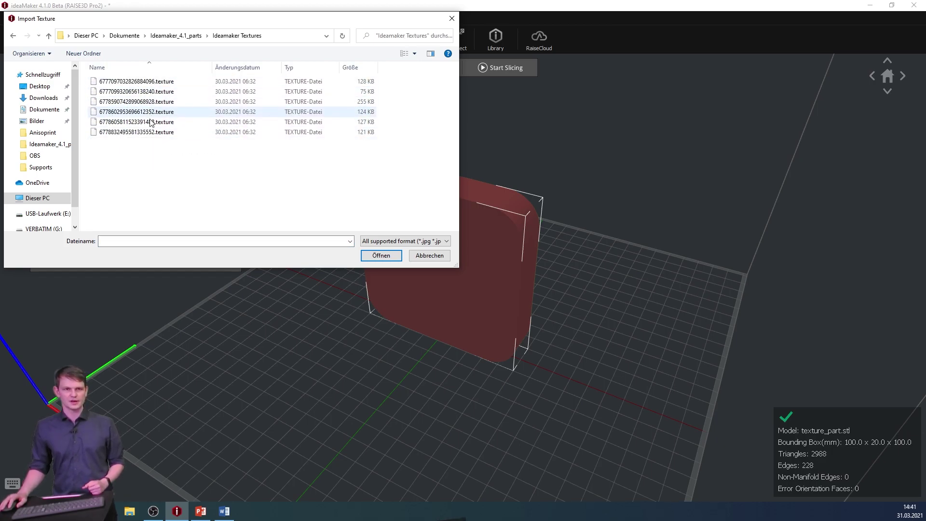
pyautogui.doubleClick(137, 102)
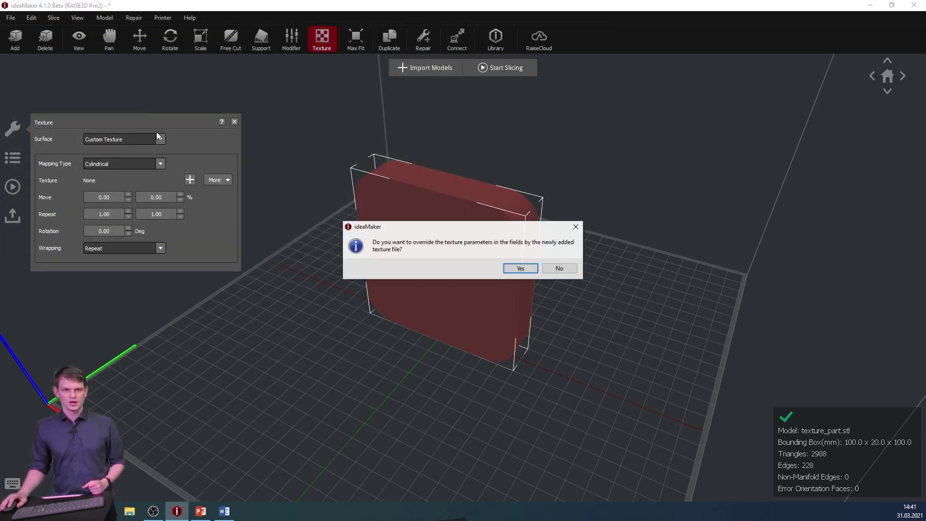
pyautogui.click(521, 269)
pyautogui.moveTo(501, 287); pyautogui.dragTo(435, 314)
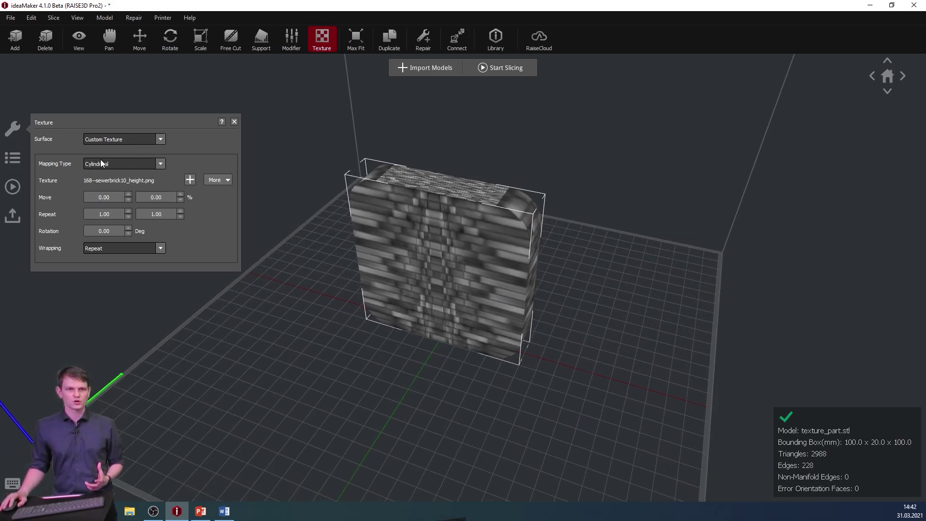
# Change the brick texture's Mapping Type to Cube and inspect the block's front and top faces
pyautogui.click(132, 169)
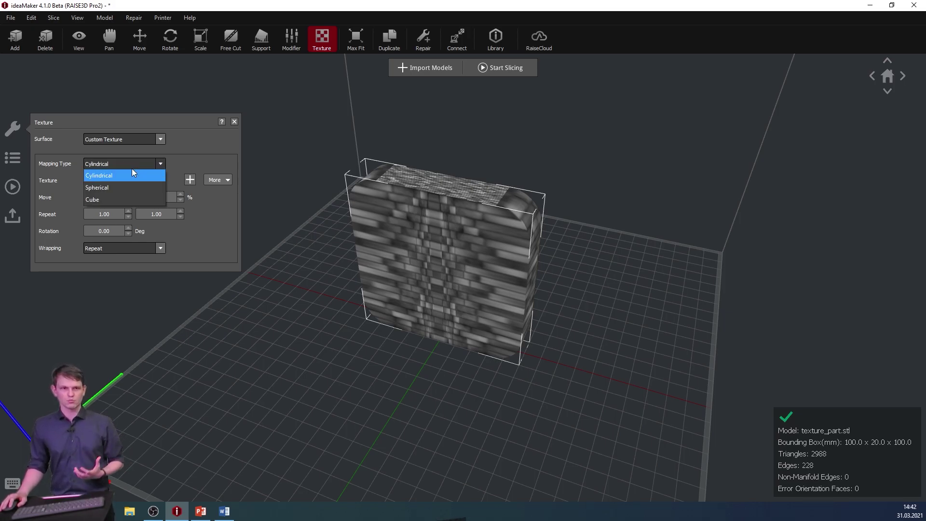
pyautogui.click(105, 200)
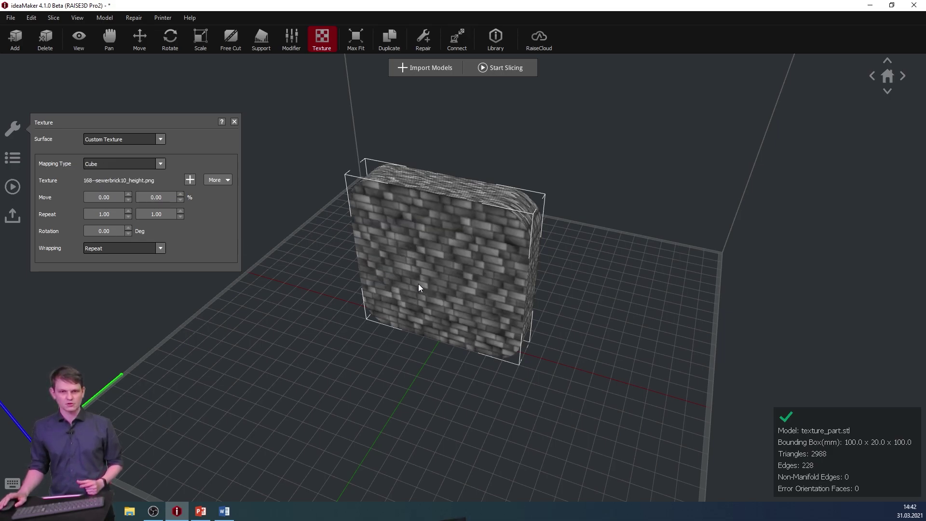
pyautogui.moveTo(420, 287); pyautogui.dragTo(410, 259)
pyautogui.scroll(5, 439, 225)
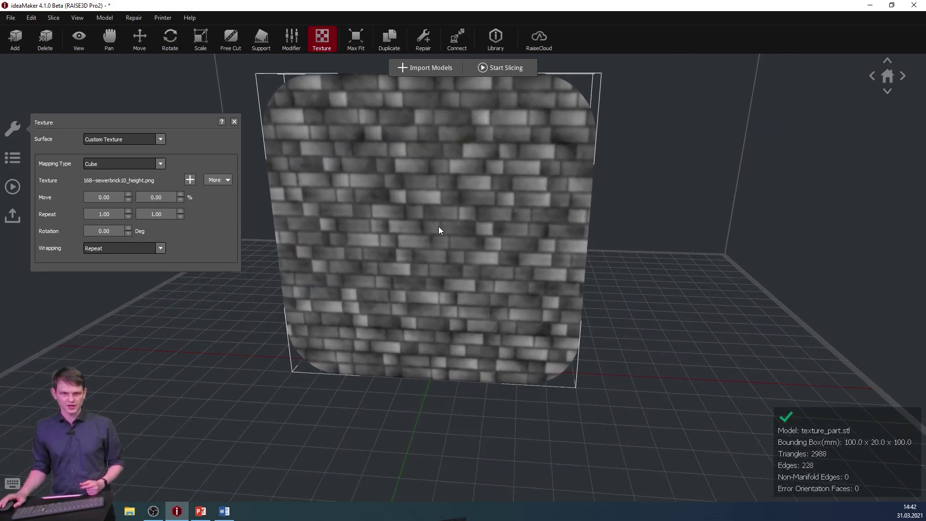
pyautogui.moveTo(472, 227); pyautogui.dragTo(458, 254)
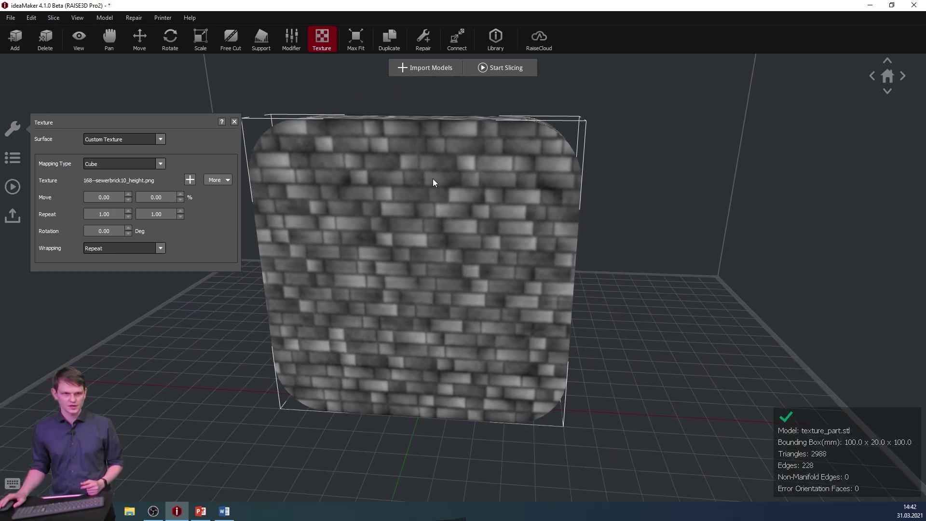
pyautogui.moveTo(434, 179); pyautogui.dragTo(437, 247)
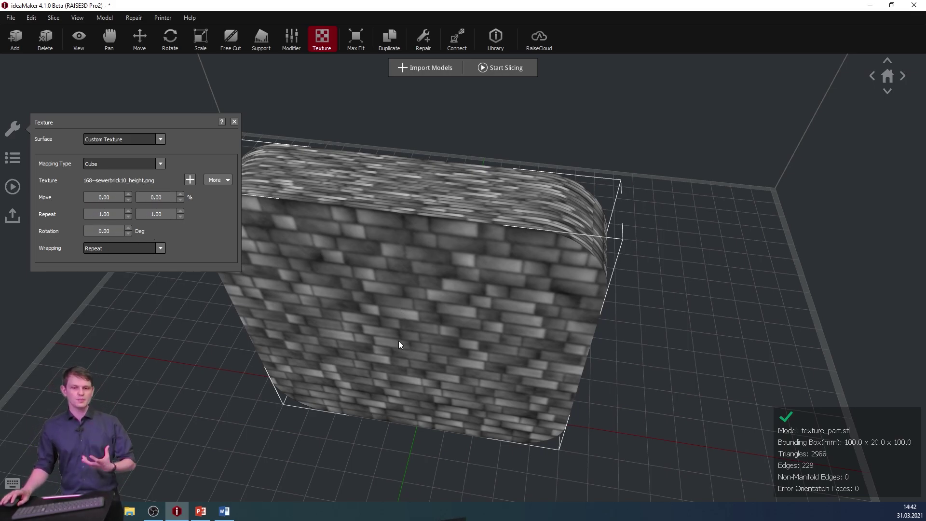
# Set the texture Move offset to 12.00 and 9.00 and Repeat to 3.00 × 3.00
pyautogui.moveTo(314, 307); pyautogui.dragTo(316, 270, button='middle')
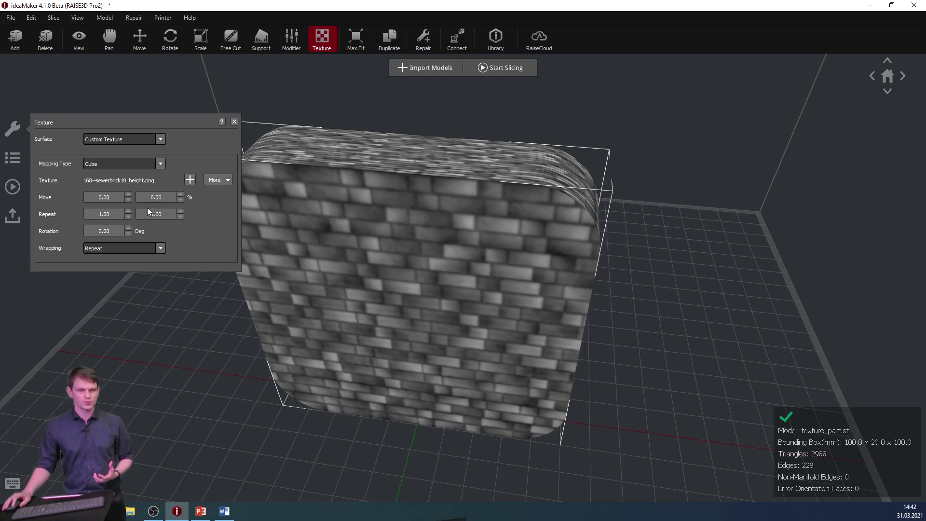
pyautogui.moveTo(128, 195); pyautogui.dragTo(180, 195)
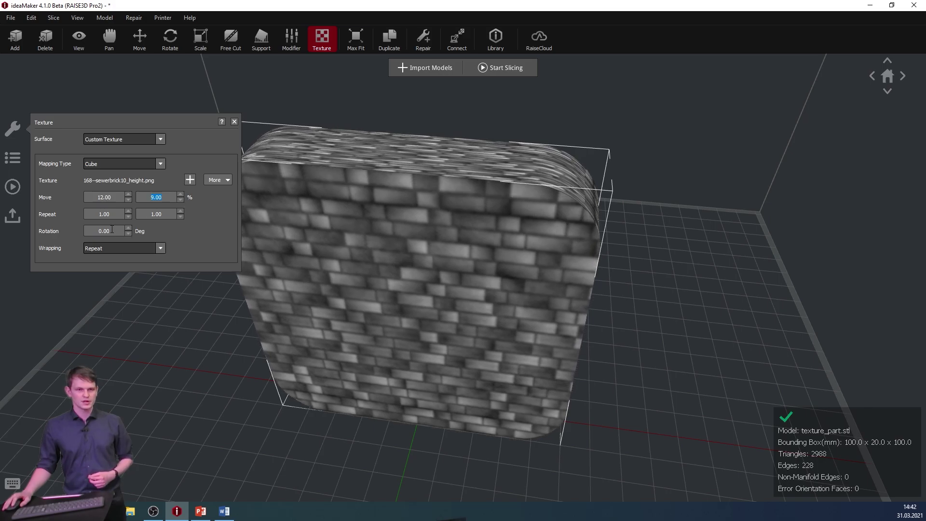
pyautogui.click(129, 210)
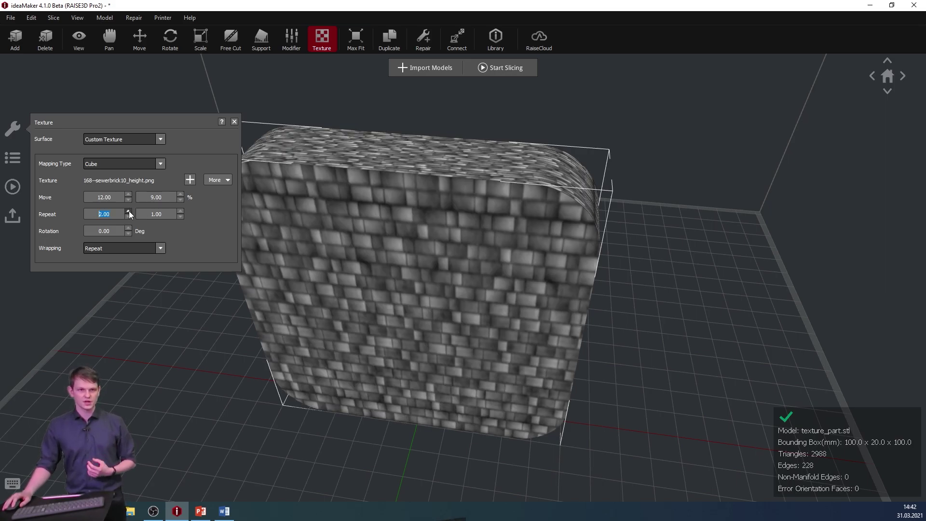
pyautogui.click(128, 210)
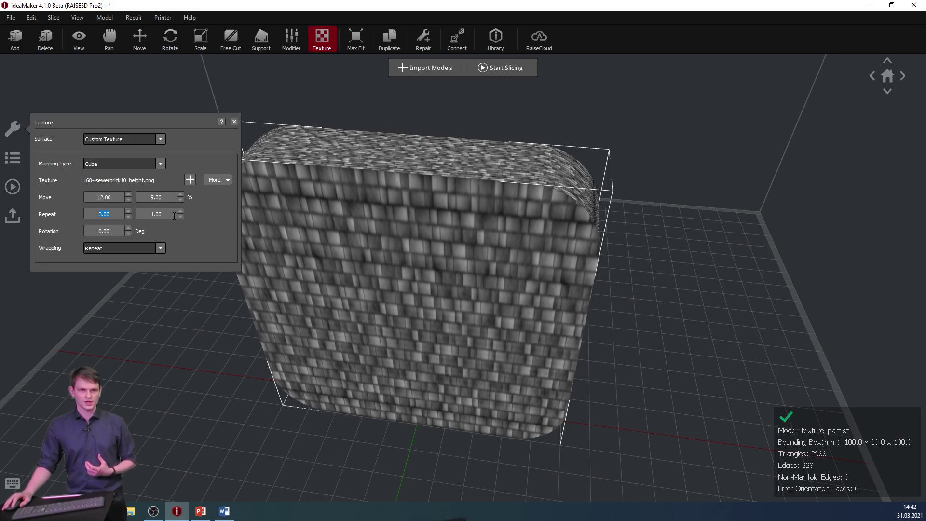
pyautogui.click(181, 211)
pyautogui.click(182, 211)
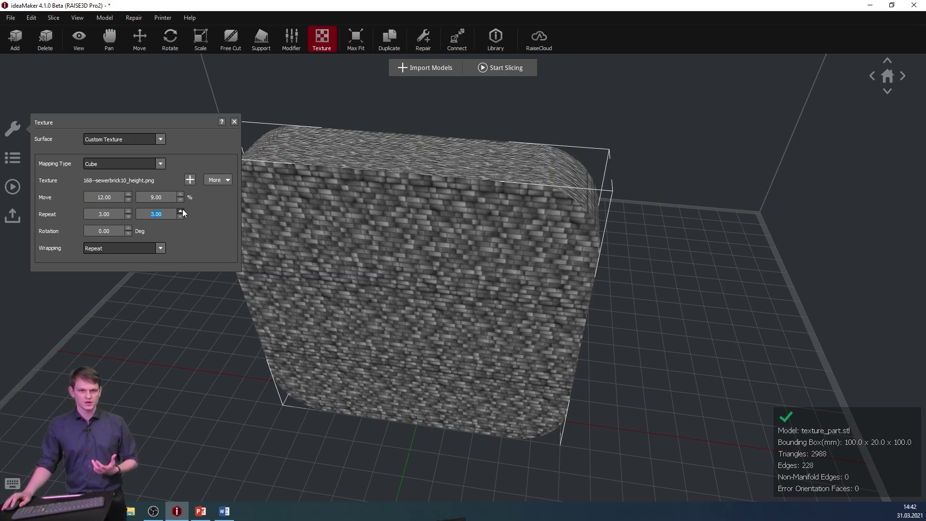
# Rotate the brick texture to 16.00 degrees
pyautogui.click(129, 228)
pyautogui.click(129, 228)
pyautogui.click(129, 229)
pyautogui.click(129, 228)
pyautogui.click(129, 229)
pyautogui.click(128, 228)
pyautogui.click(128, 229)
pyautogui.click(128, 229)
pyautogui.click(129, 229)
pyautogui.click(129, 228)
pyautogui.click(129, 228)
pyautogui.click(129, 228)
pyautogui.click(129, 228)
pyautogui.click(128, 228)
pyautogui.click(128, 229)
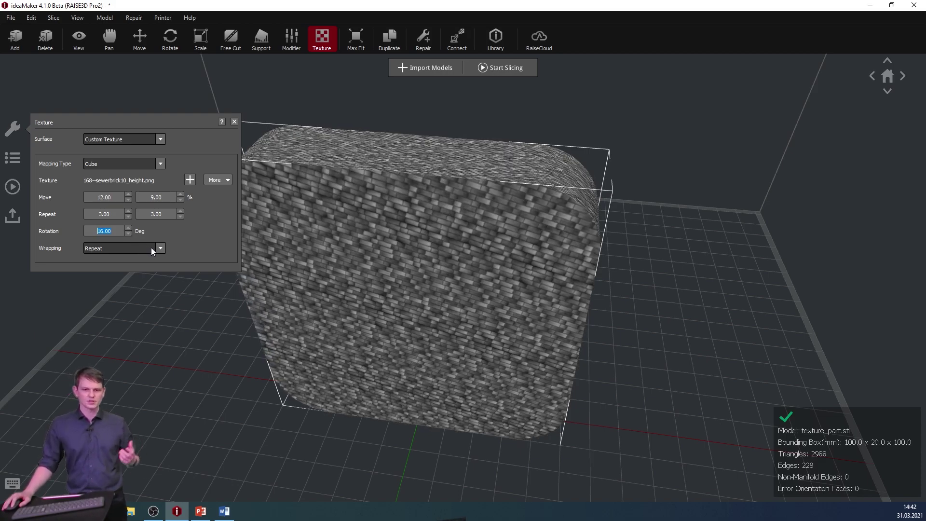
# Try Mirror, Clamp to Edge and Clamp to Border texture wrapping, then return to Repeat
pyautogui.click(152, 247)
pyautogui.click(113, 273)
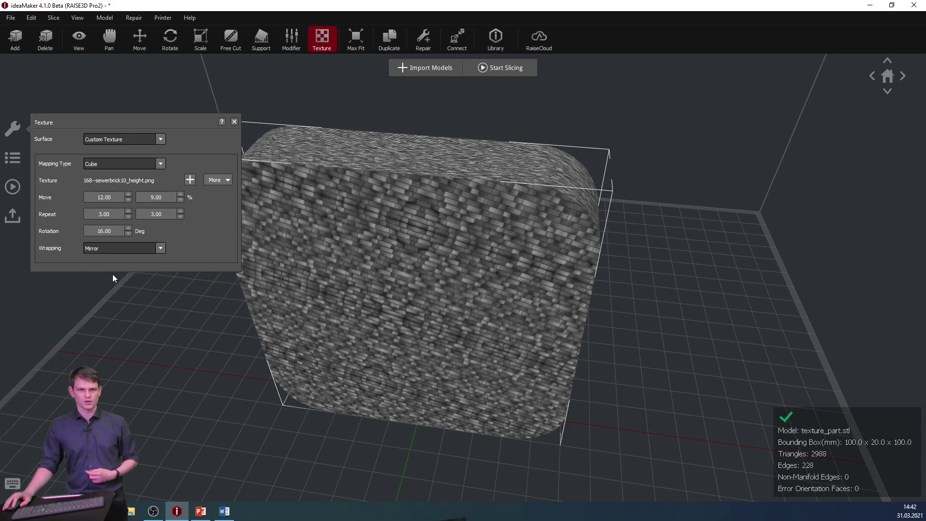
pyautogui.click(119, 248)
pyautogui.click(118, 283)
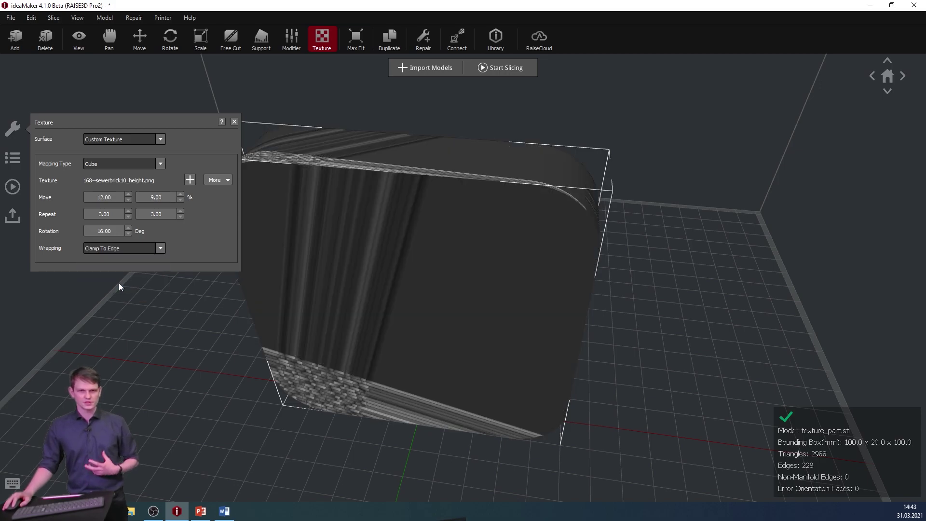
pyautogui.click(140, 251)
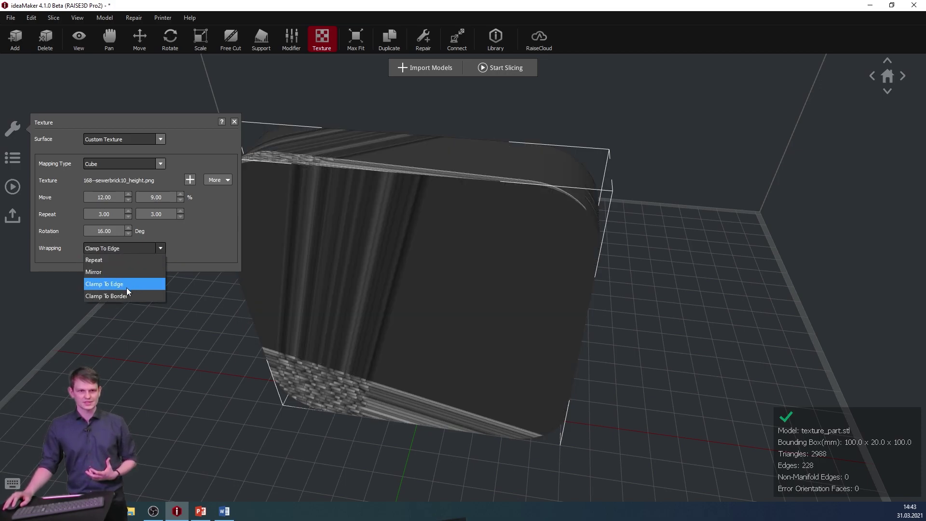
pyautogui.click(126, 292)
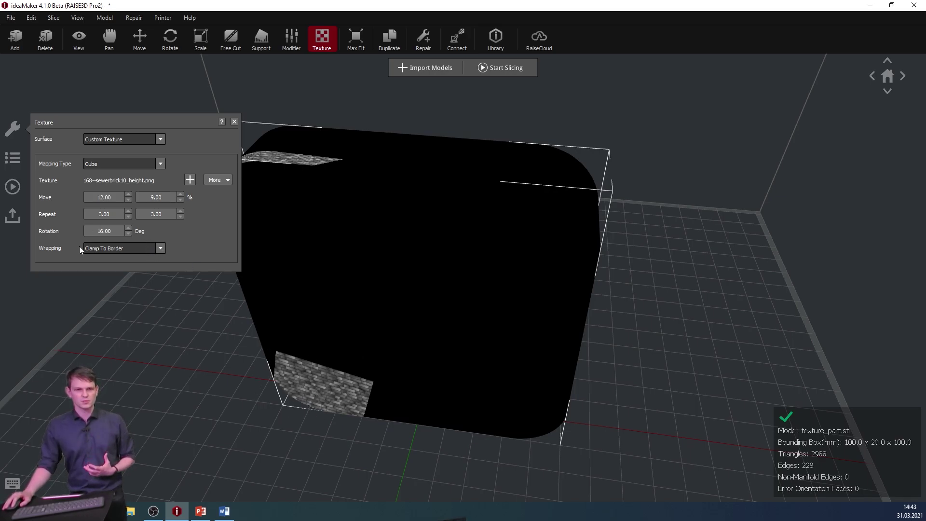
pyautogui.click(112, 250)
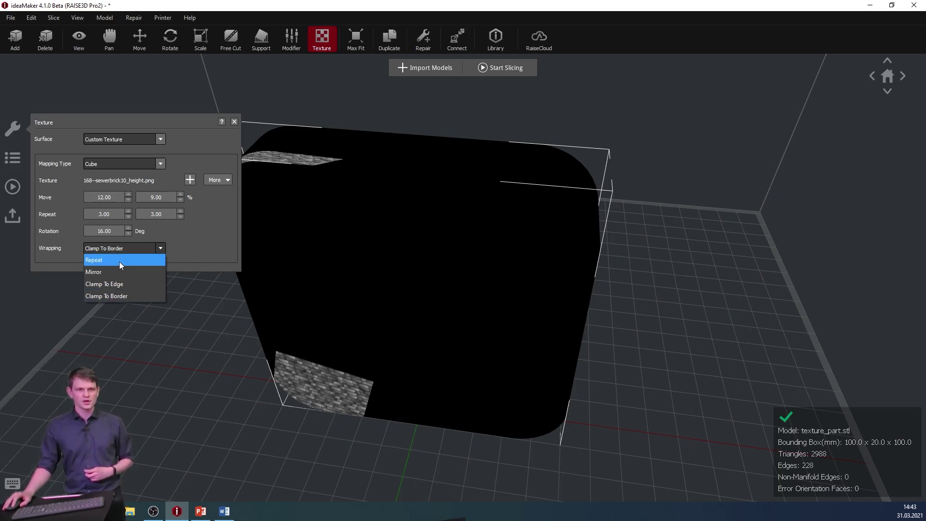
pyautogui.click(121, 261)
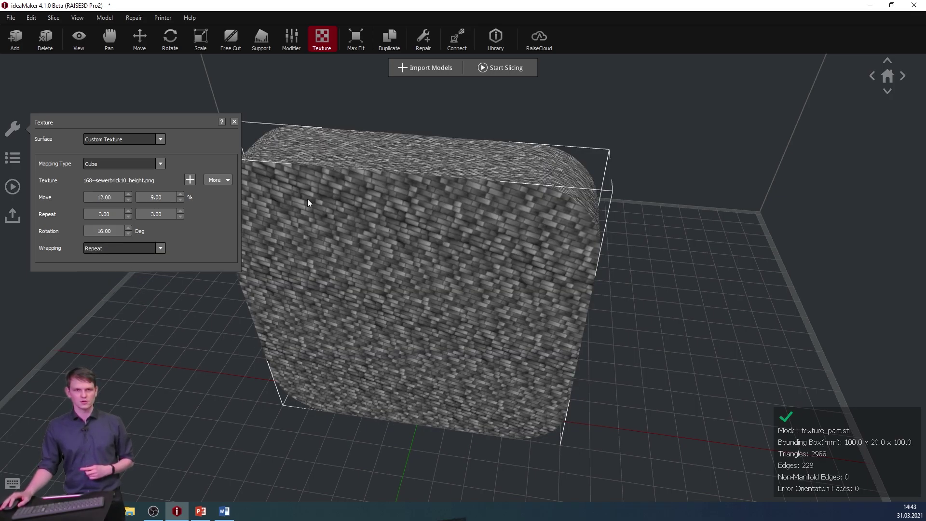
# Set the texture Rotation back to 0.00 and both Repeat values to 1.00
pyautogui.click(129, 234)
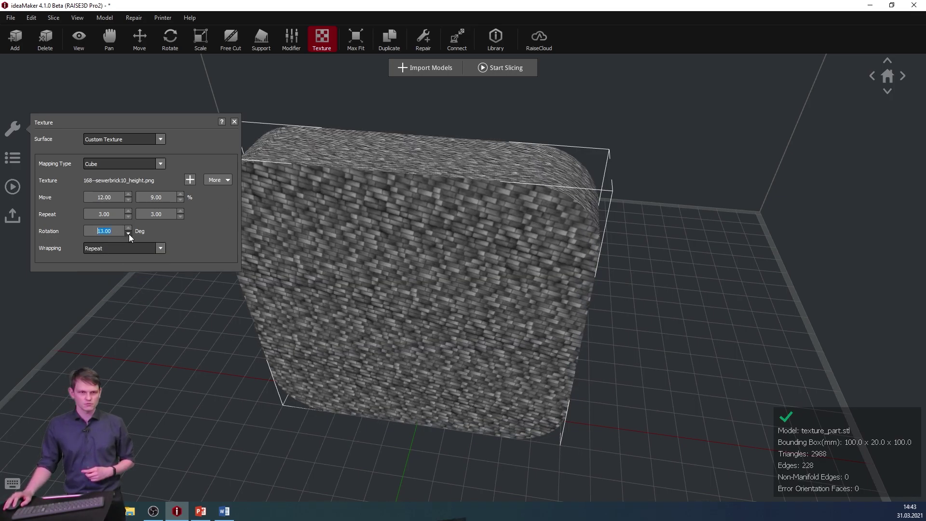
pyautogui.click(128, 234)
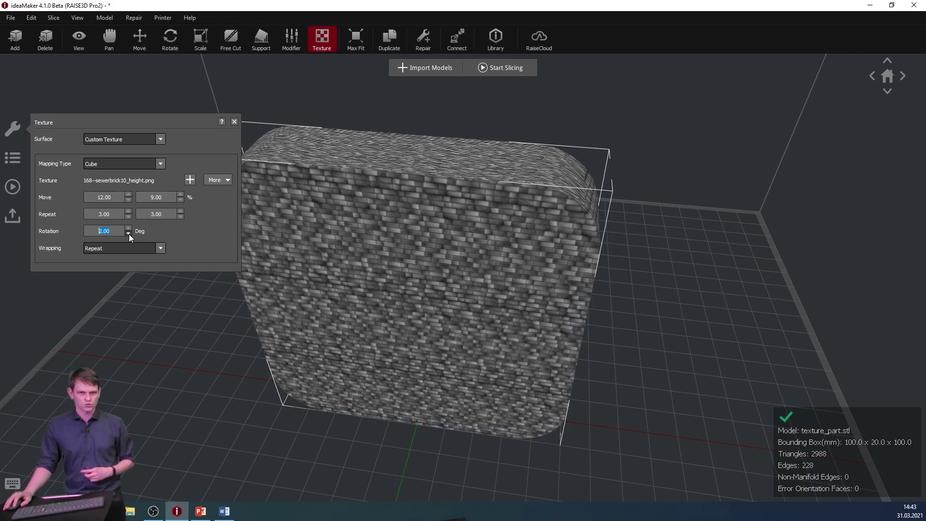
pyautogui.click(129, 234)
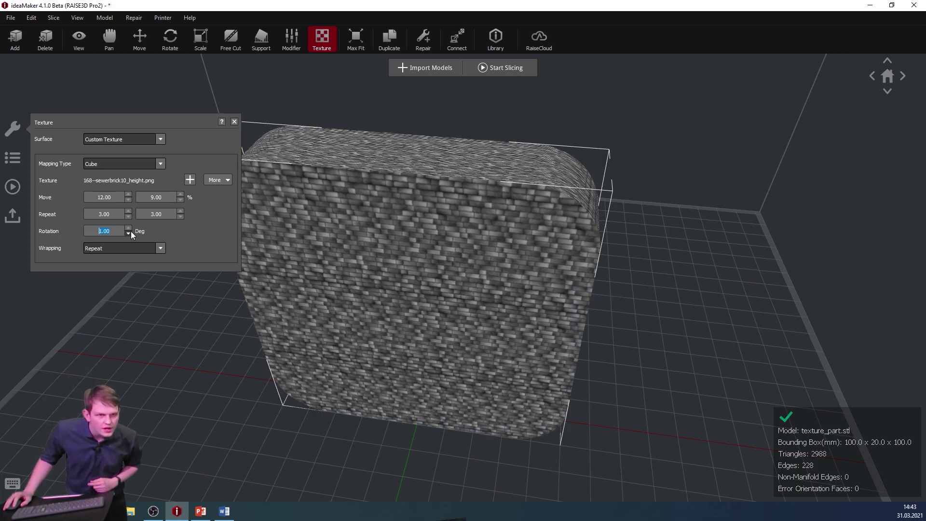
pyautogui.click(128, 234)
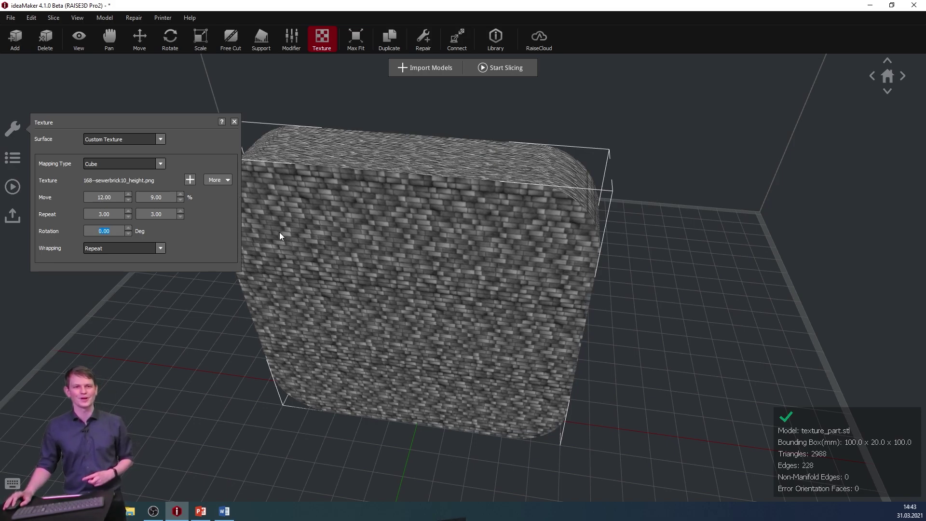
pyautogui.click(287, 103)
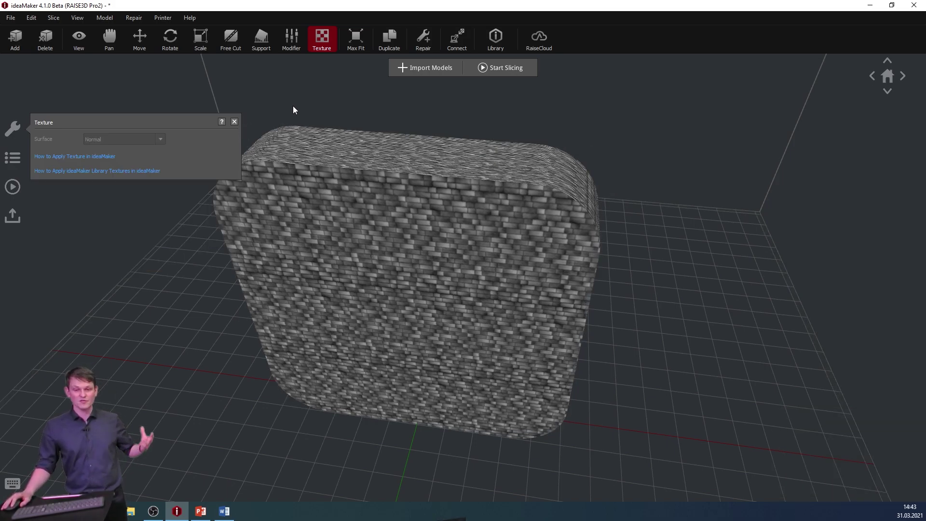
pyautogui.click(289, 194)
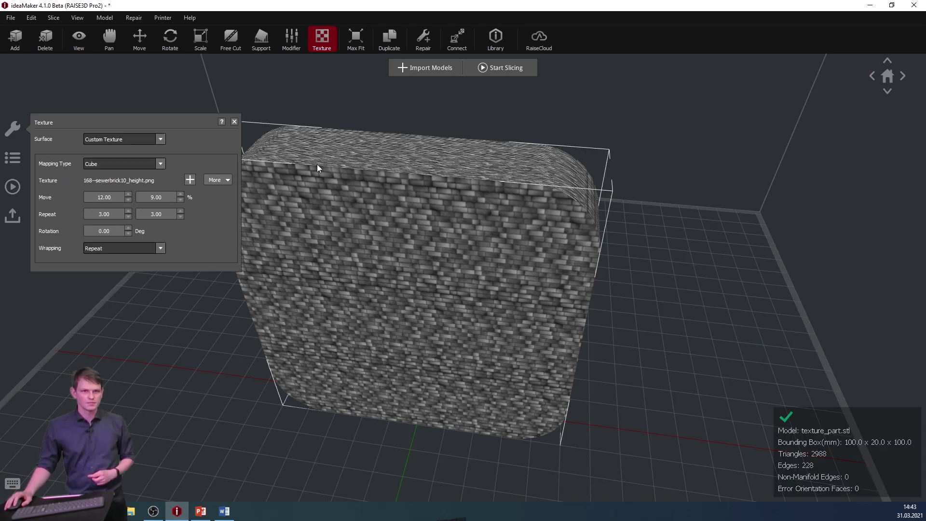
pyautogui.click(128, 216)
pyautogui.click(129, 216)
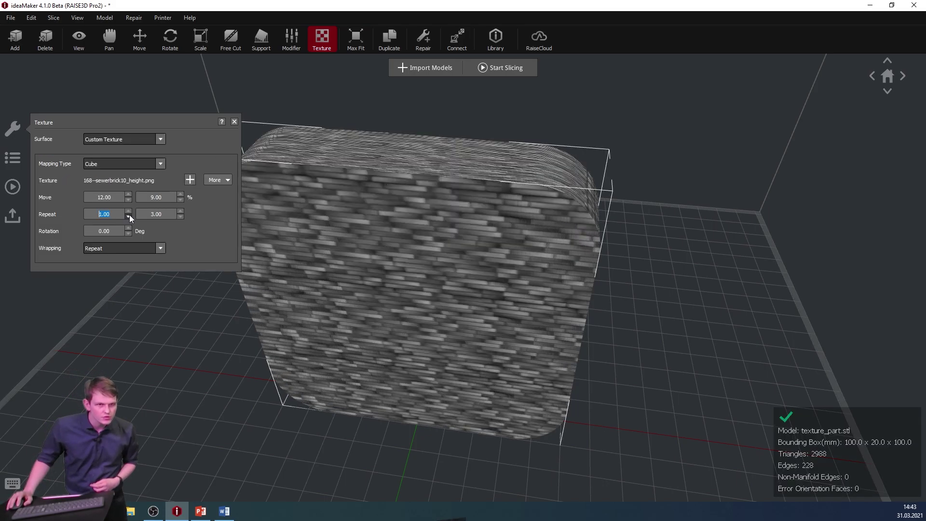
pyautogui.click(180, 216)
pyautogui.click(180, 216)
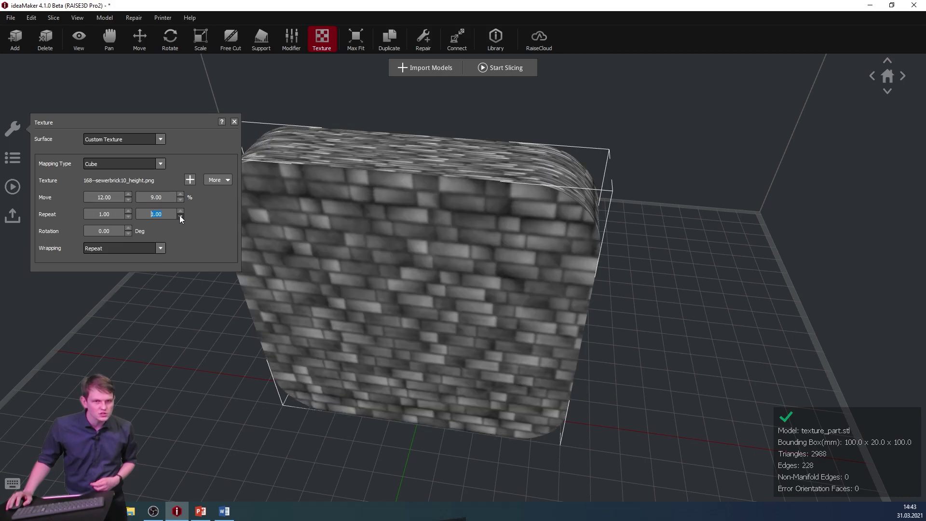
# Slice with the Standard - Pro2 - ABS template and thin wall detection off, yielding an 8 h 42 min estimate
pyautogui.click(487, 72)
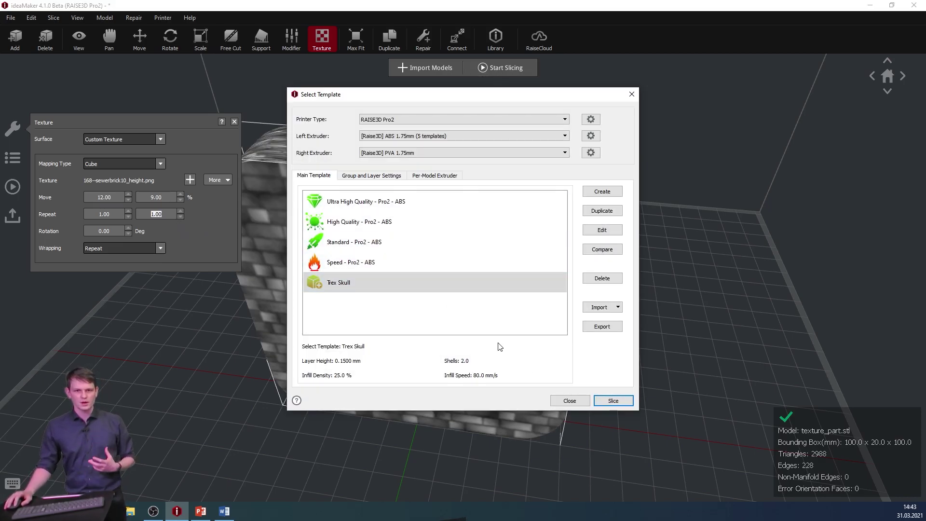
pyautogui.click(403, 242)
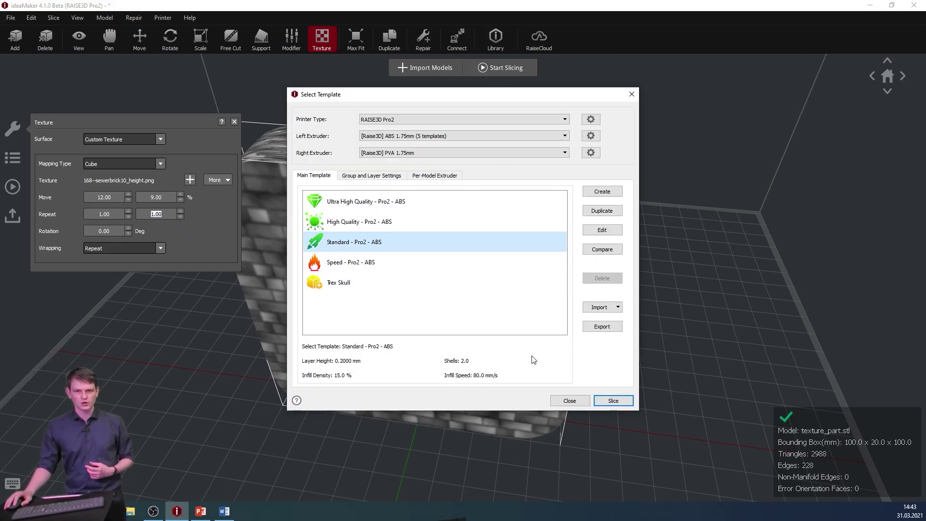
pyautogui.click(612, 401)
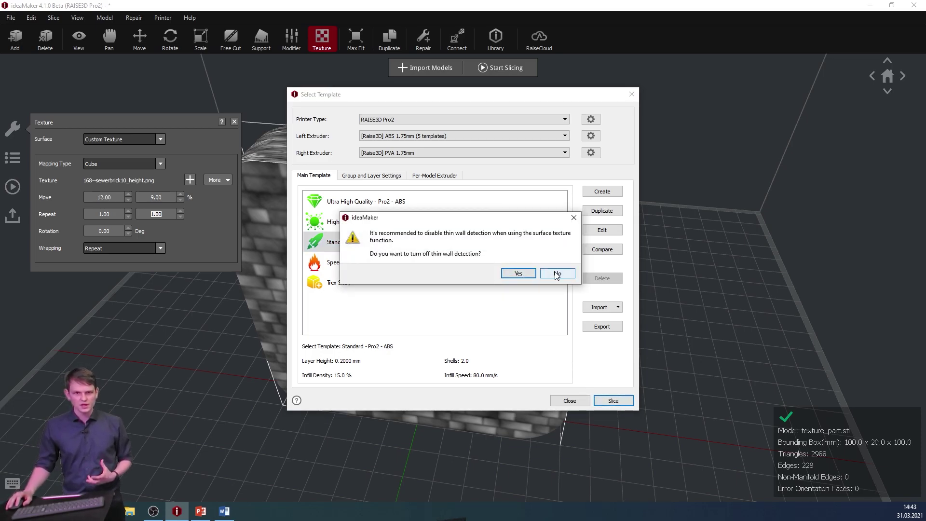
pyautogui.click(528, 276)
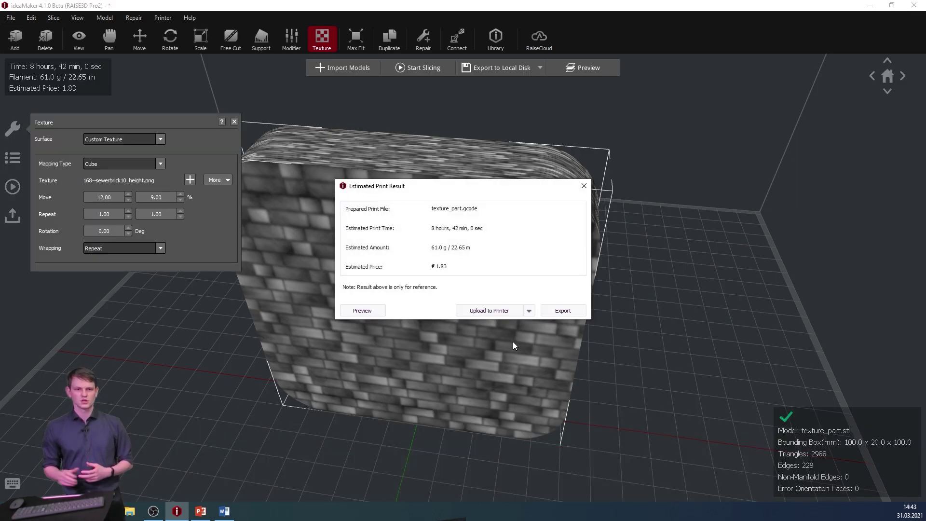
# Preview the sliced toolpaths from the top and side views, then close the preview
pyautogui.click(363, 311)
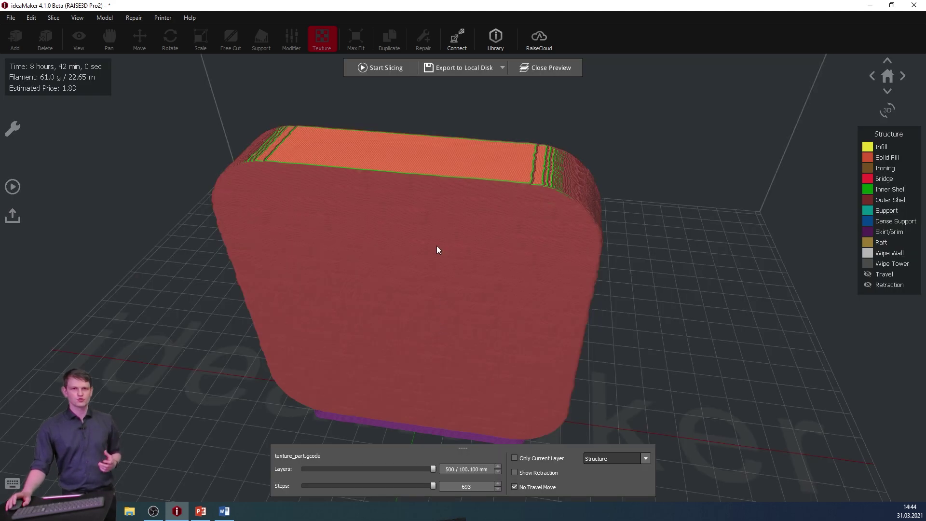
pyautogui.moveTo(427, 173); pyautogui.dragTo(428, 244)
pyautogui.scroll(5, 424, 242)
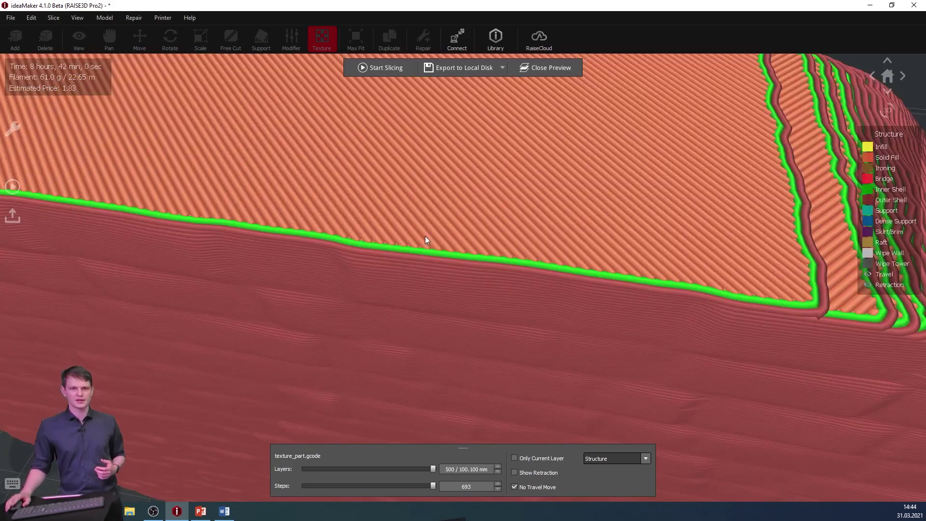
pyautogui.scroll(-2, 422, 241)
pyautogui.scroll(-2, 421, 238)
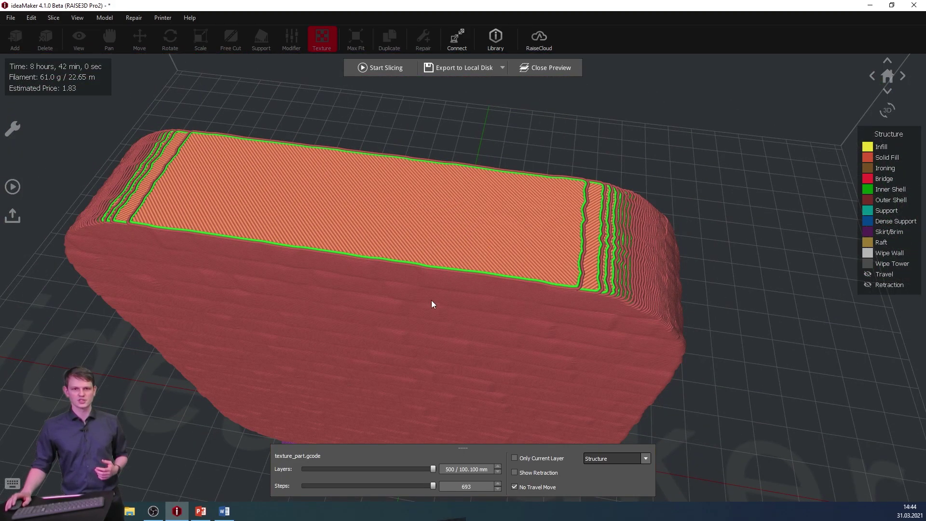
pyautogui.moveTo(430, 302); pyautogui.dragTo(406, 201)
pyautogui.scroll(5, 382, 254)
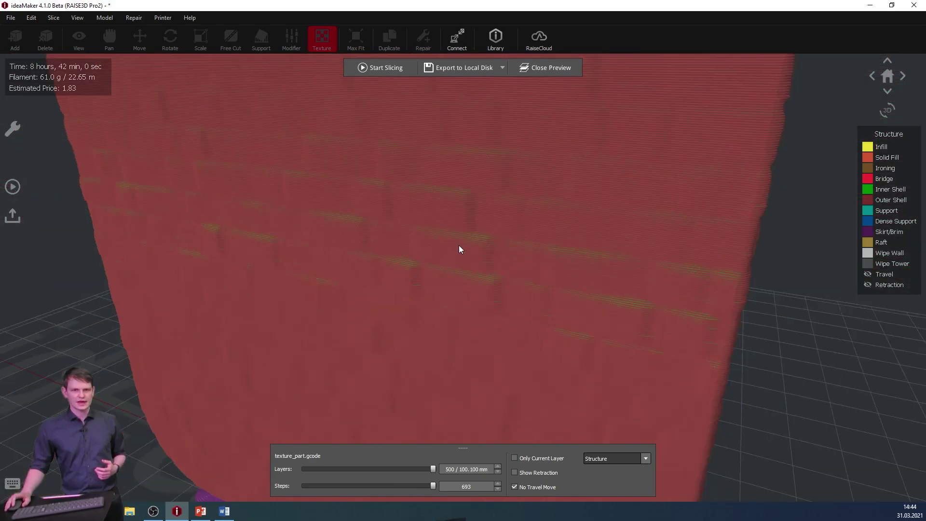
pyautogui.scroll(-5, 459, 245)
pyautogui.moveTo(448, 211); pyautogui.dragTo(382, 212)
pyautogui.moveTo(529, 294); pyautogui.dragTo(594, 305)
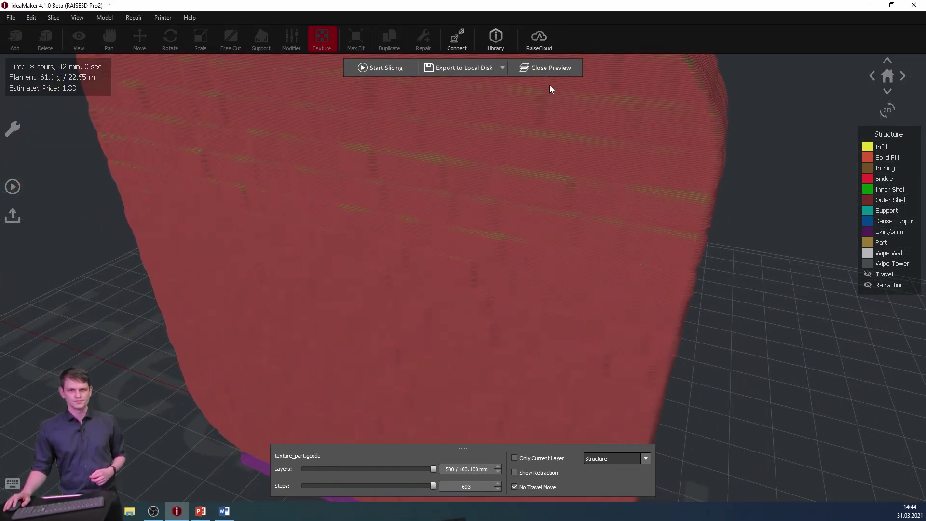
pyautogui.click(558, 71)
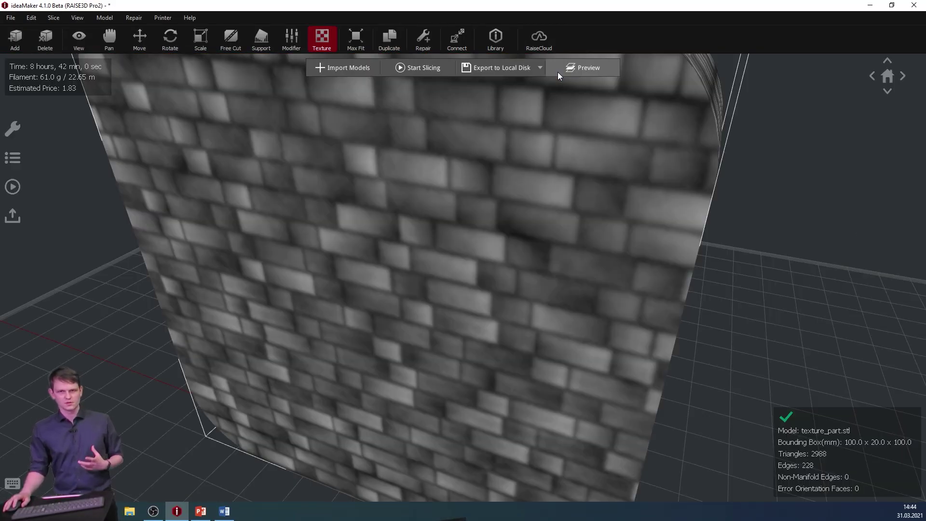
pyautogui.scroll(-5, 543, 248)
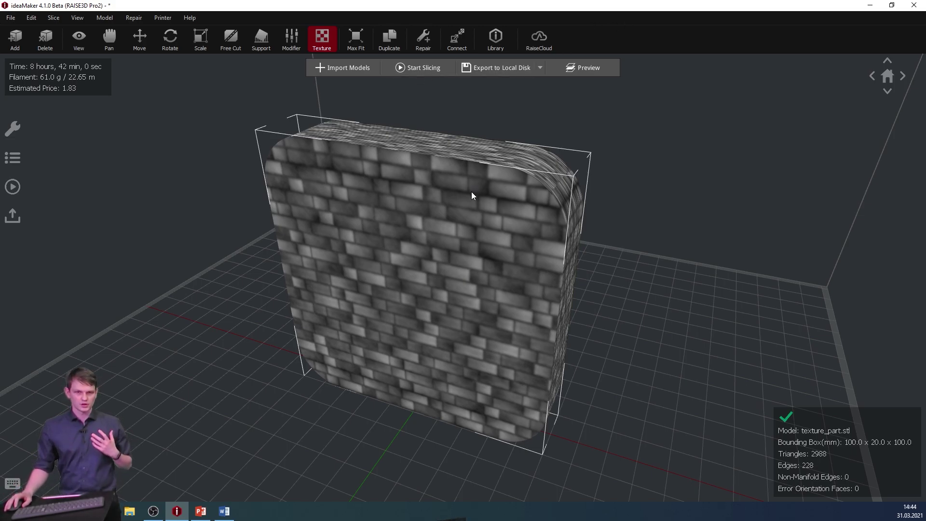
# Add modifier_sphere.stl from Ideamaker_4.1_parts as a modifier on the textured block
pyautogui.click(237, 138)
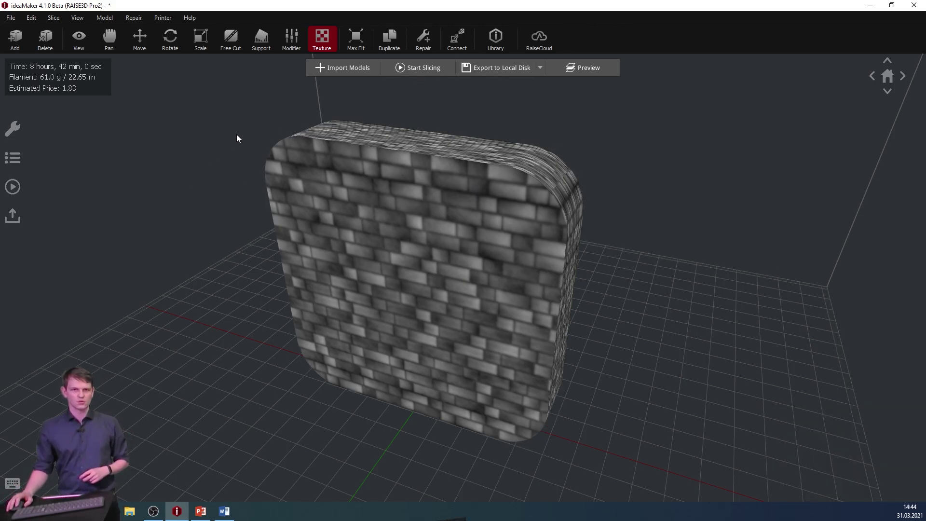
pyautogui.click(289, 39)
pyautogui.click(454, 244)
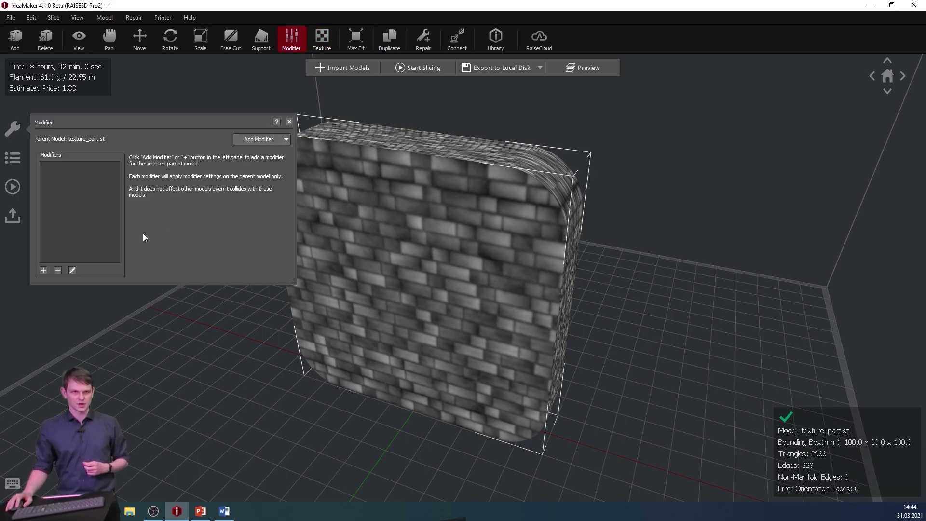
pyautogui.click(43, 270)
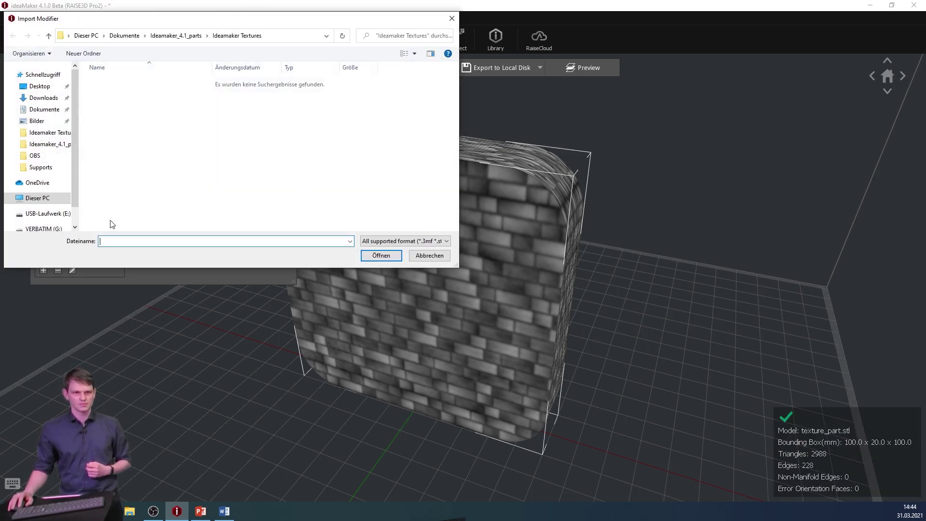
pyautogui.click(176, 35)
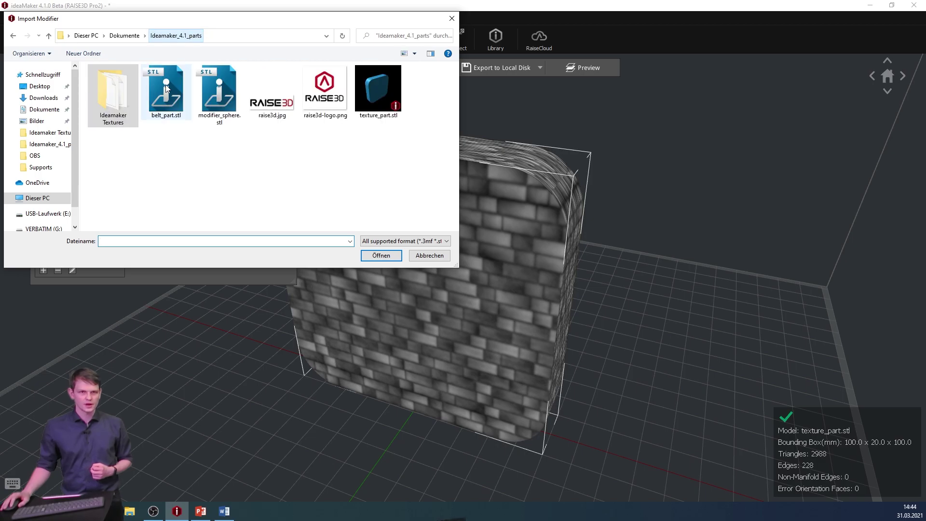
pyautogui.doubleClick(220, 85)
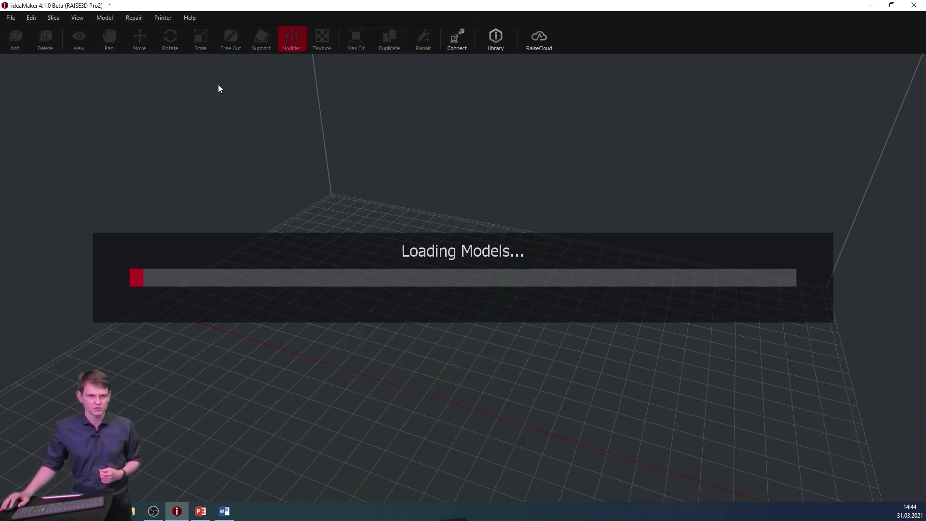
# Slide the red sphere modifier into the block along Y
pyautogui.moveTo(524, 313); pyautogui.dragTo(572, 332)
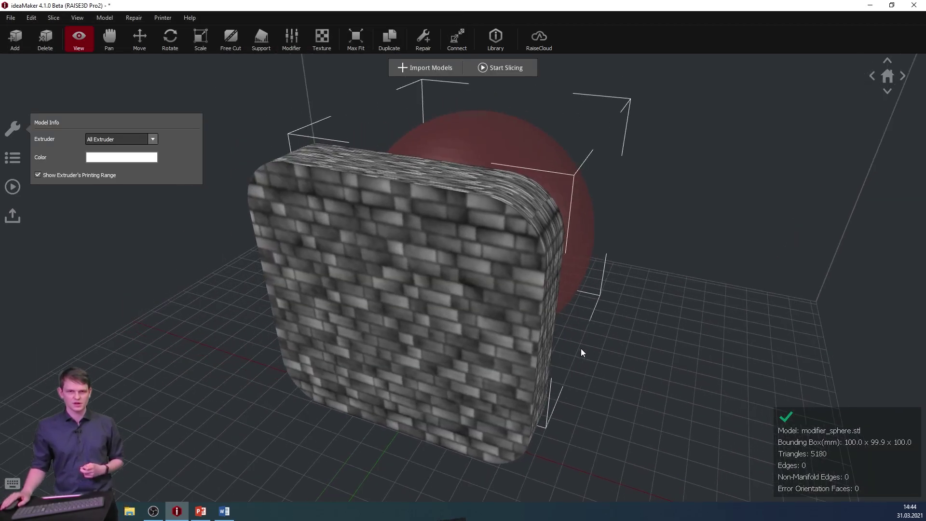
pyautogui.moveTo(582, 352); pyautogui.dragTo(242, 111)
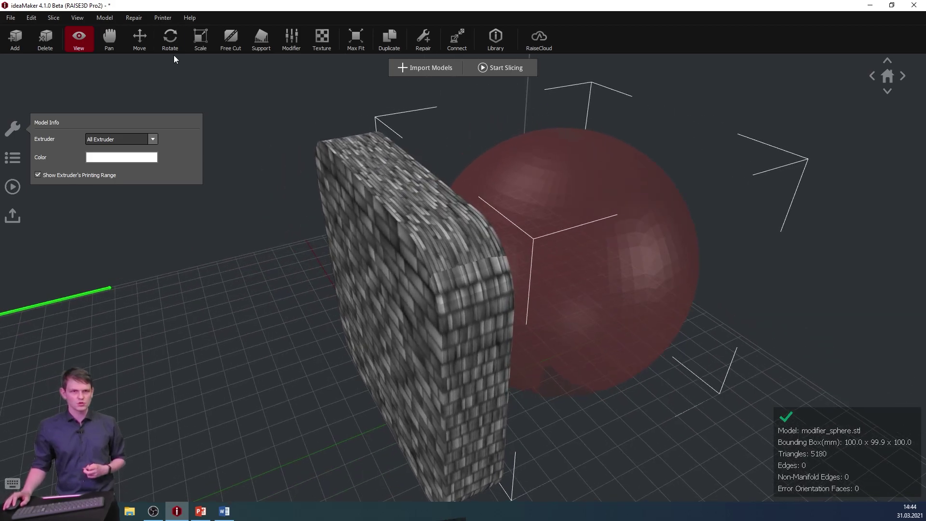
pyautogui.click(140, 39)
pyautogui.moveTo(535, 364); pyautogui.dragTo(632, 419)
# Set the modifier type to No Texture at overlap with parent model and close the panel
pyautogui.click(303, 44)
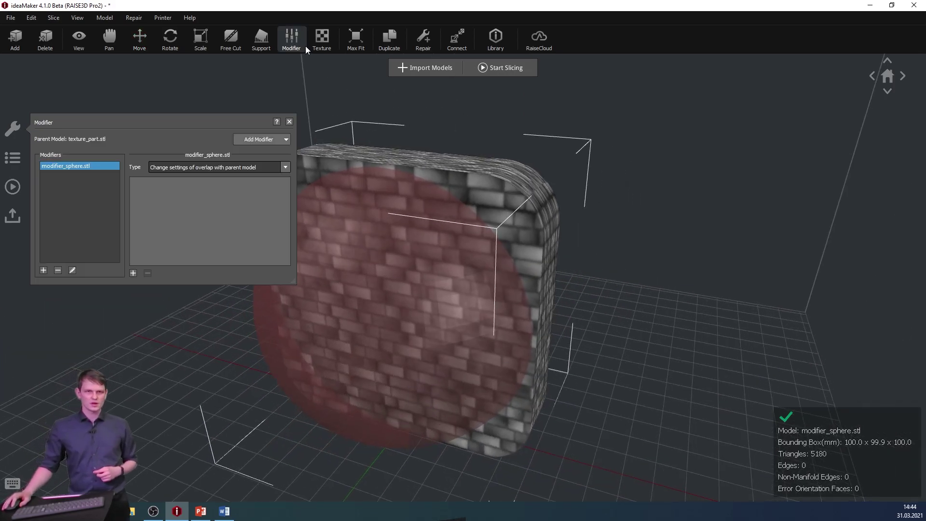
pyautogui.click(283, 168)
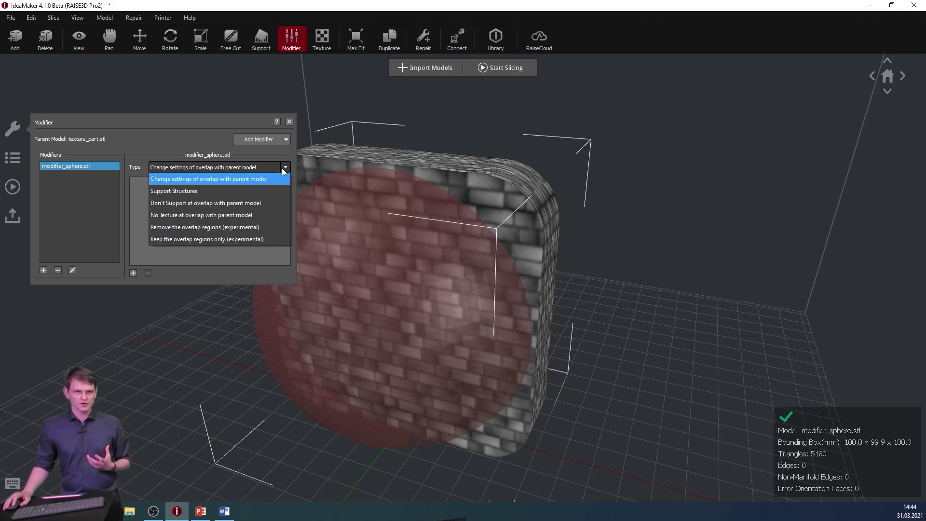
pyautogui.click(270, 216)
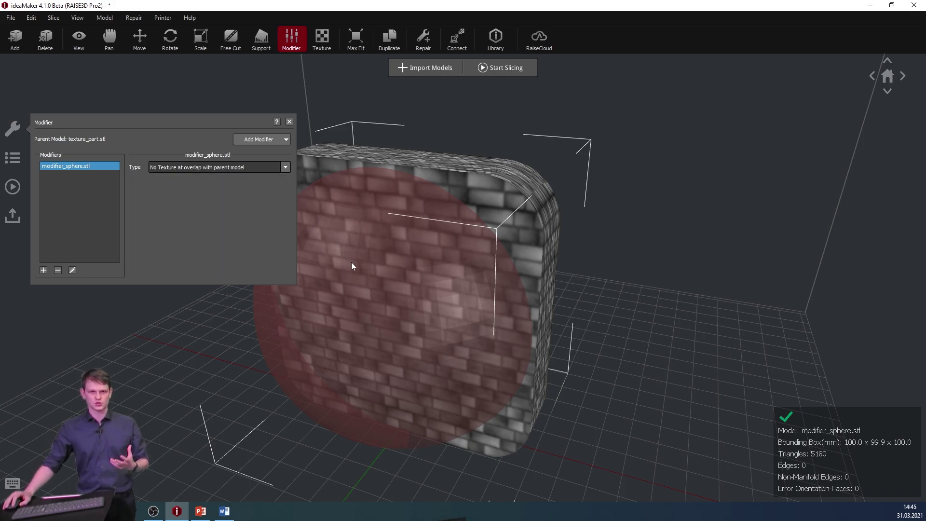
pyautogui.click(290, 122)
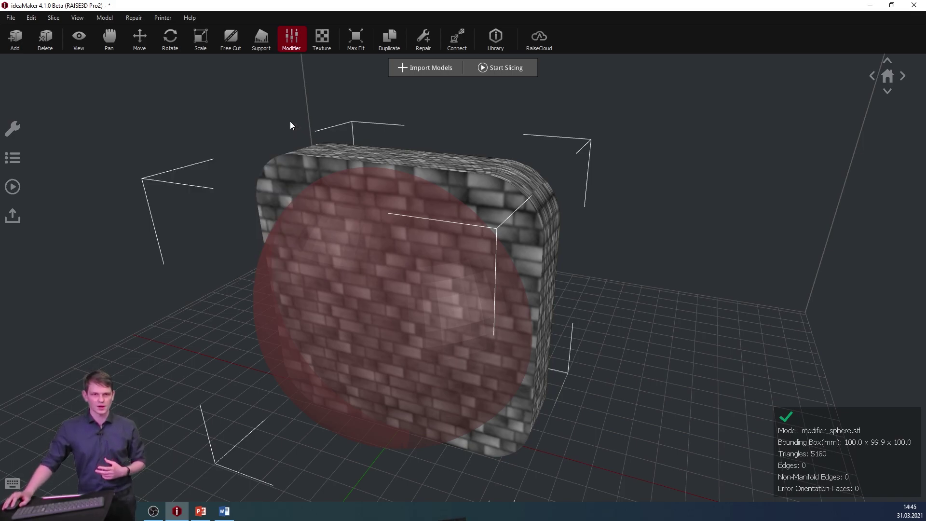
# Re-slice the part with the sphere modifier, disabling thin wall detection, for a 59.7 g estimate
pyautogui.click(503, 73)
pyautogui.click(608, 402)
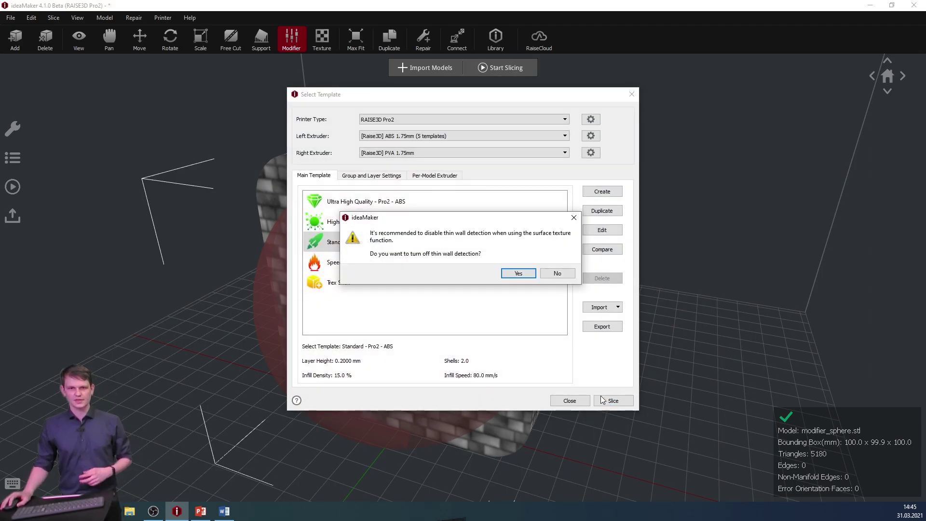
pyautogui.click(530, 274)
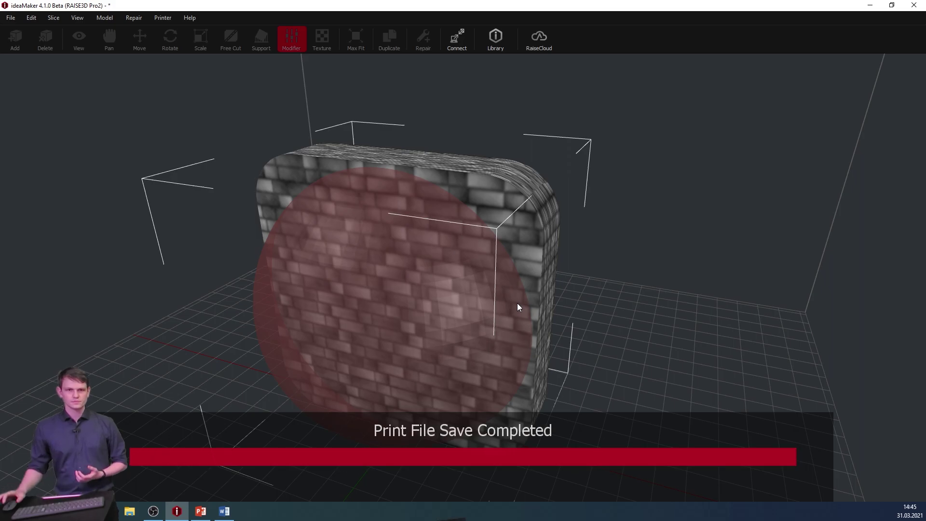
# Preview the re-sliced part from the side, then close the preview
pyautogui.click(378, 311)
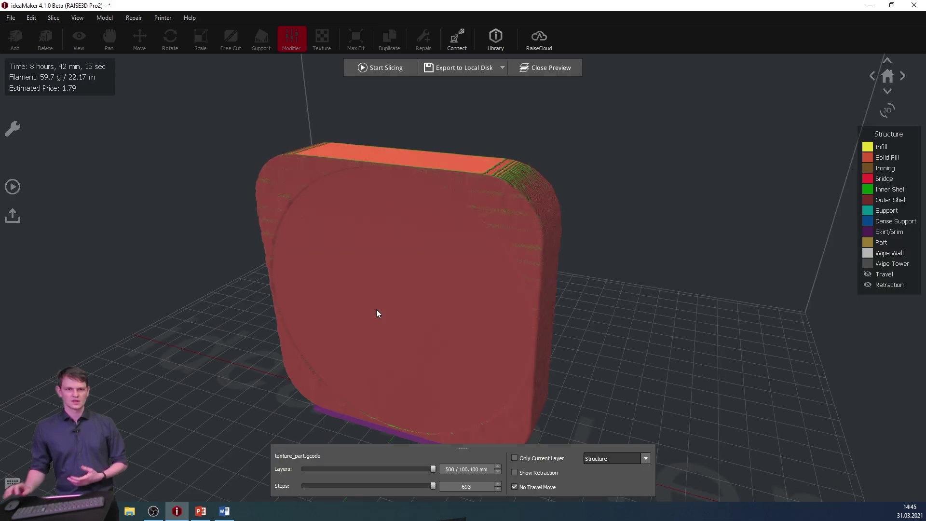
pyautogui.scroll(4, 518, 226)
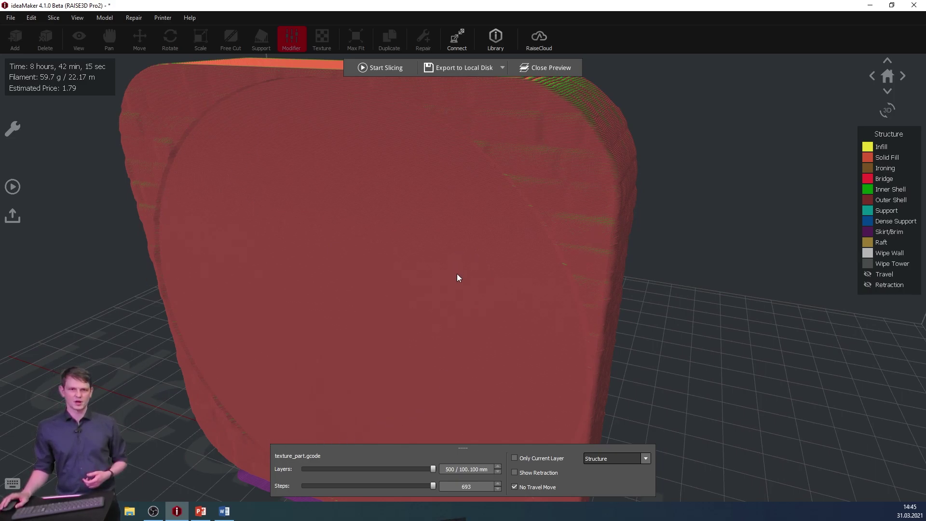
pyautogui.moveTo(505, 355); pyautogui.dragTo(636, 309)
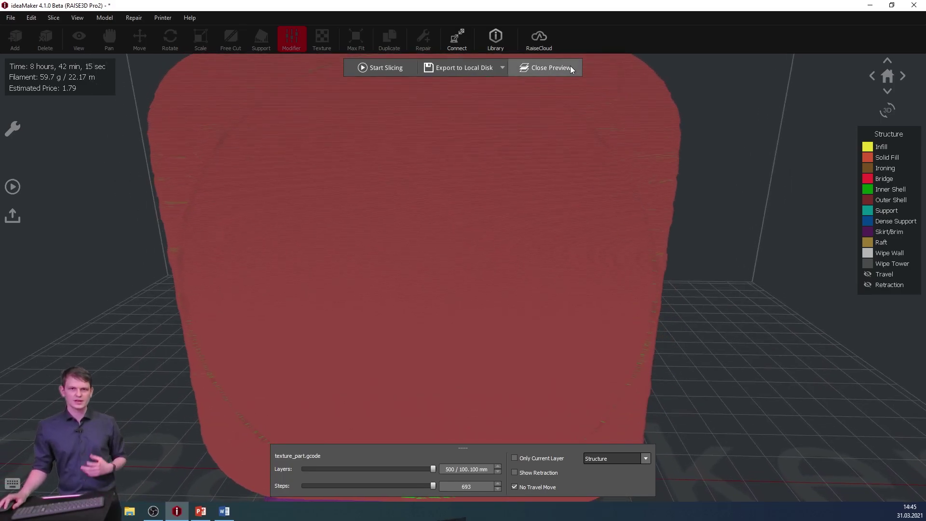
pyautogui.click(571, 68)
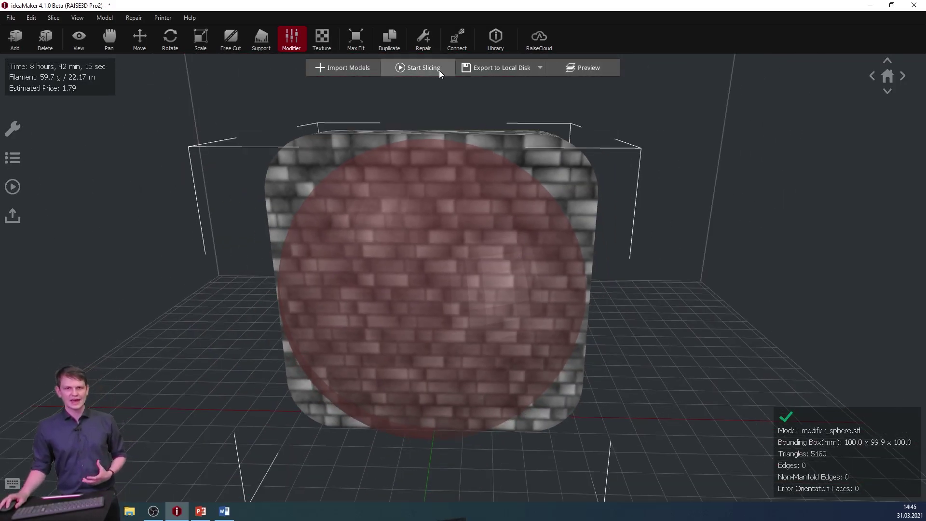
pyautogui.click(436, 68)
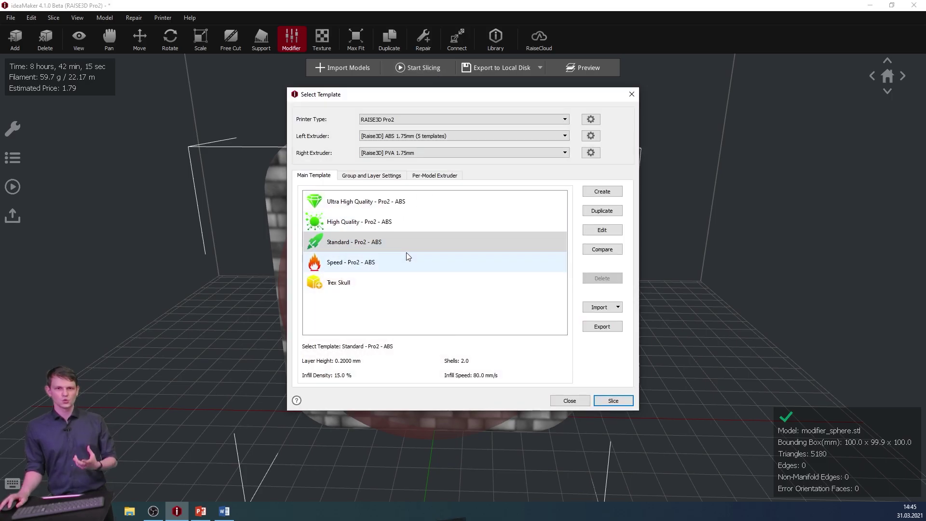
pyautogui.doubleClick(393, 240)
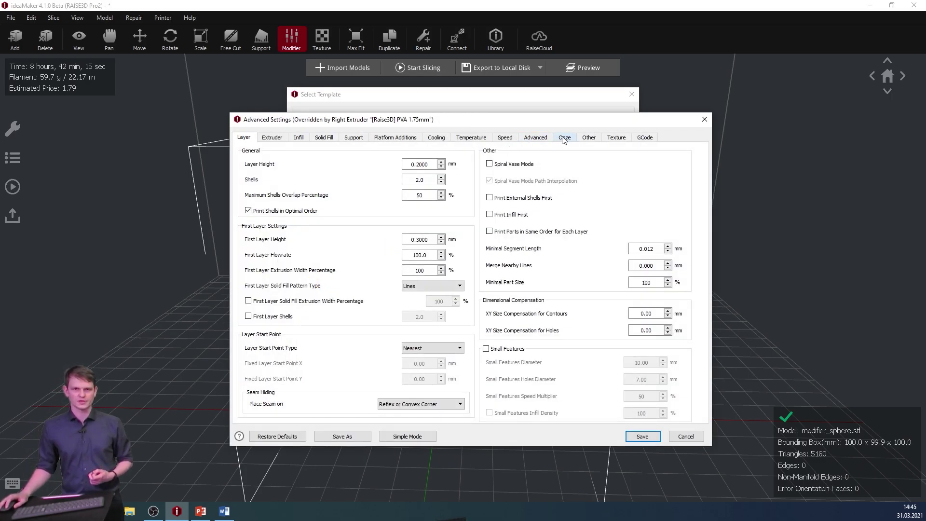
pyautogui.click(615, 140)
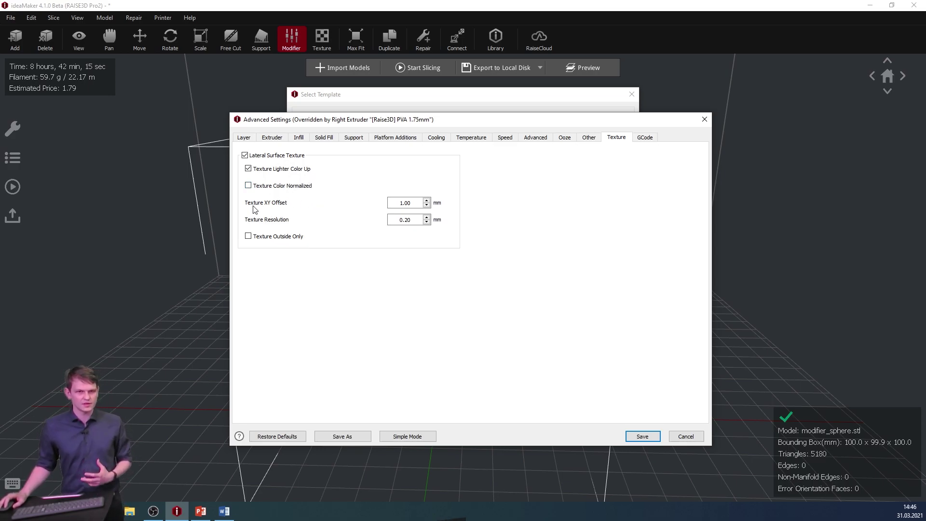
pyautogui.moveTo(288, 209)
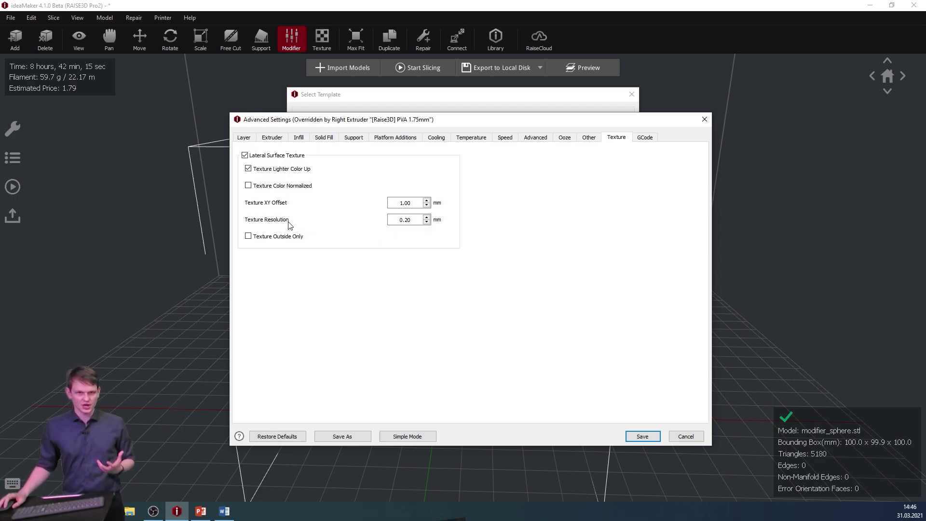
pyautogui.moveTo(290, 226)
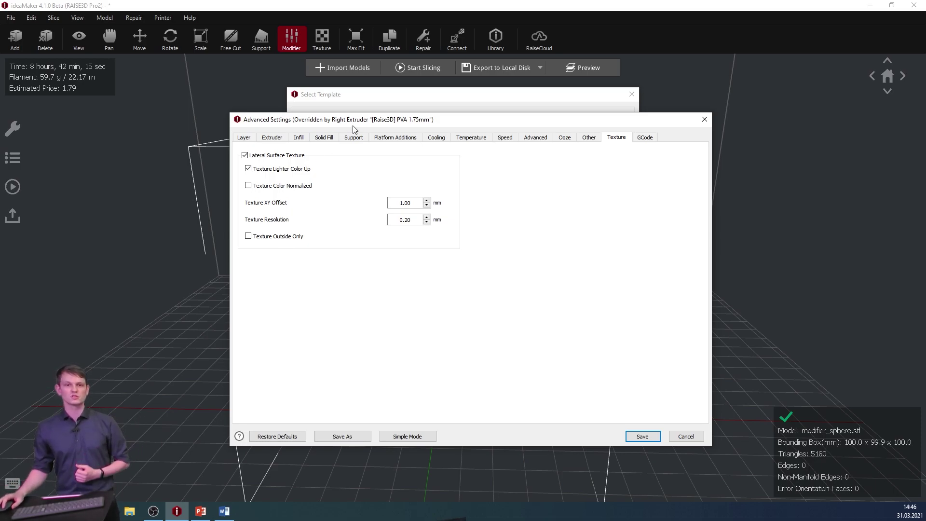
pyautogui.click(705, 119)
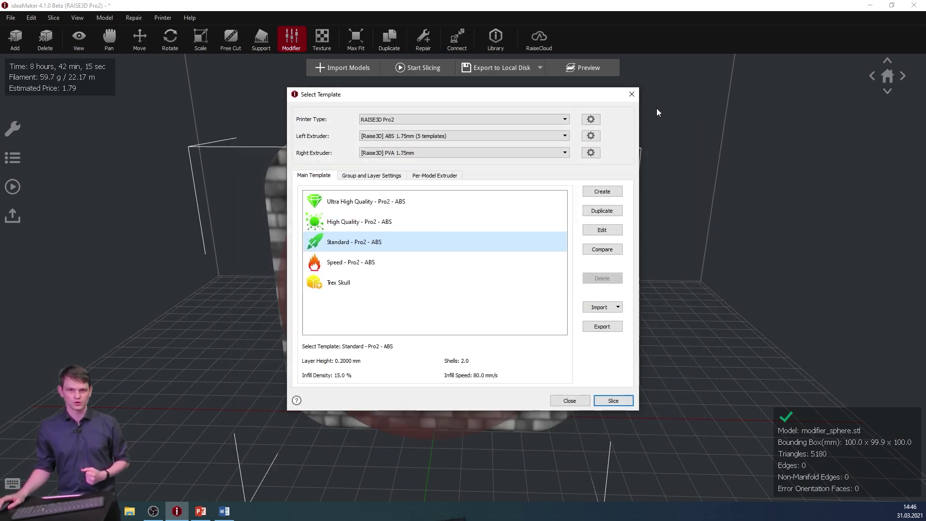
pyautogui.click(633, 94)
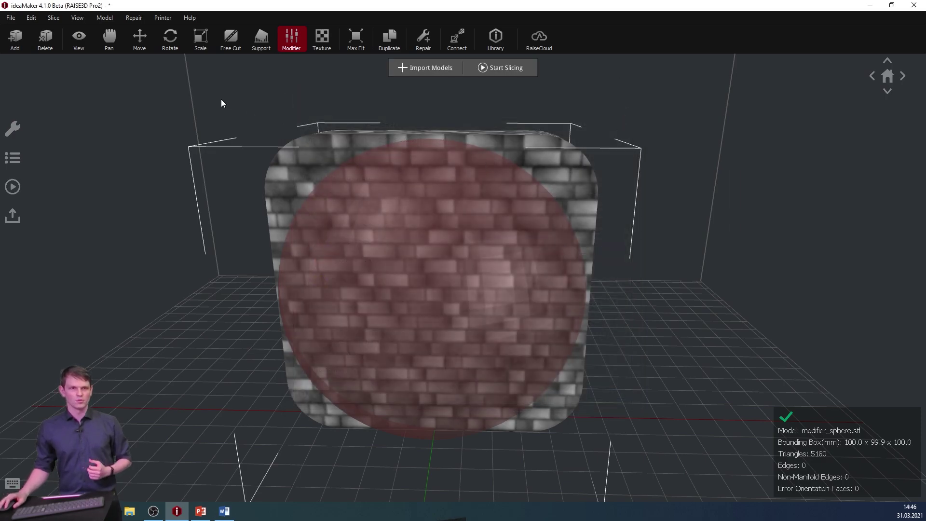
# Start a new empty project without saving the current changes
pyautogui.click(11, 18)
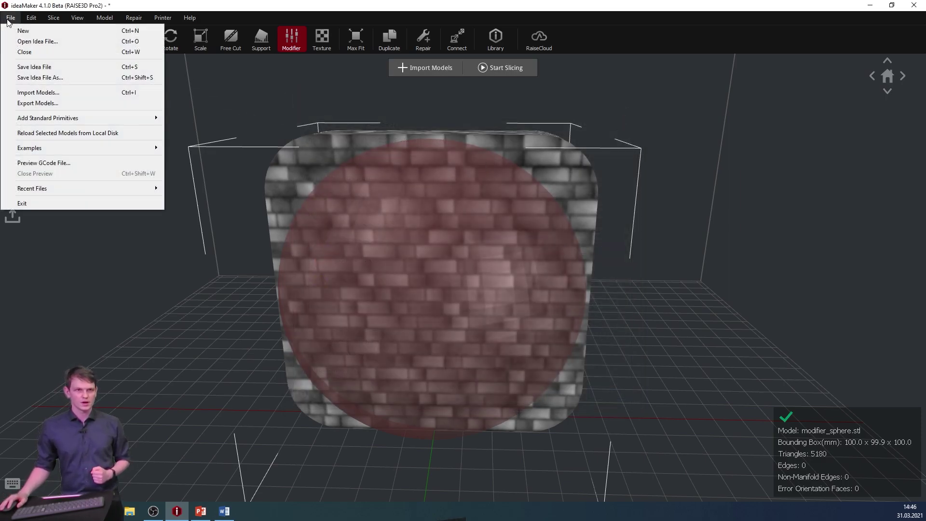
pyautogui.click(30, 33)
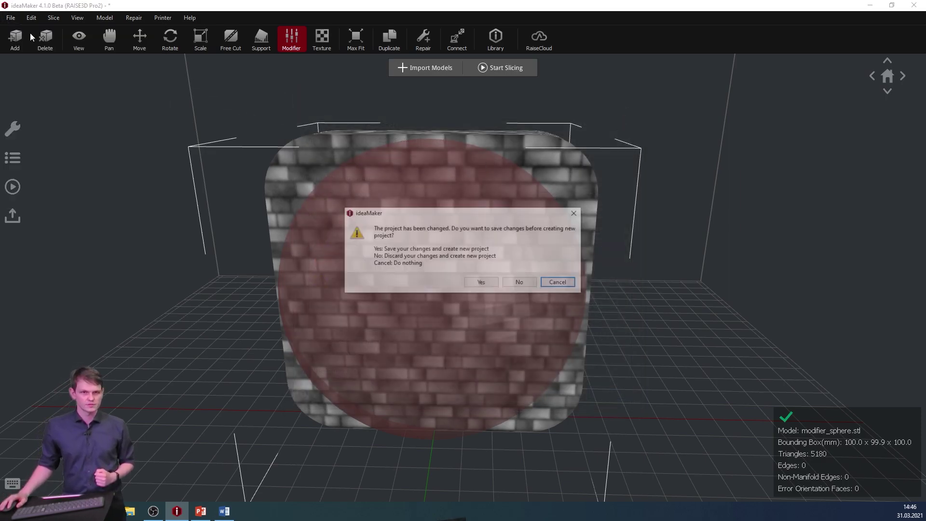
pyautogui.click(521, 284)
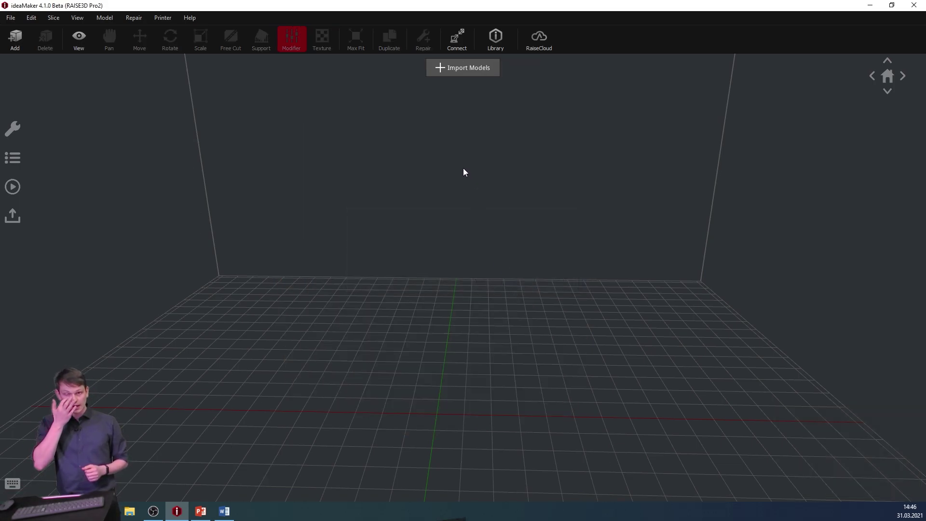
# Import the raise3d-logo.png image to bring up its import settings
pyautogui.click(465, 74)
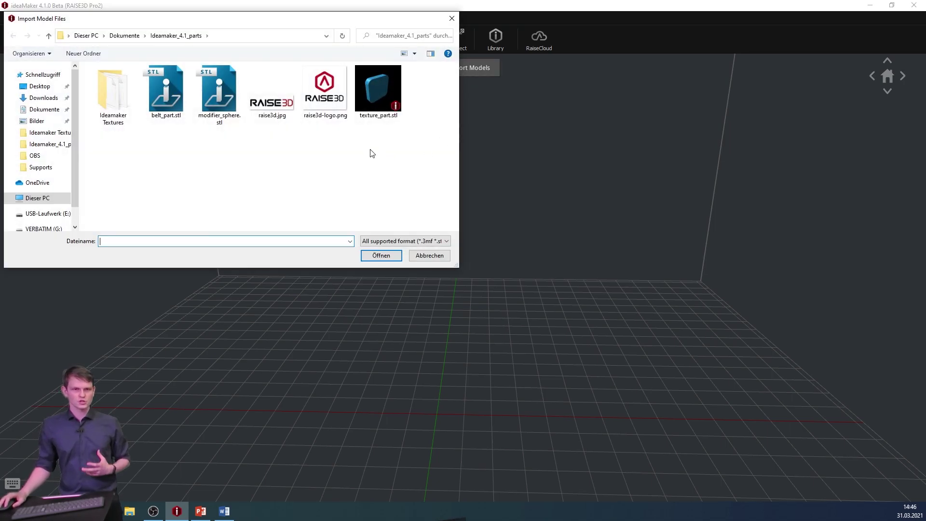
pyautogui.click(325, 101)
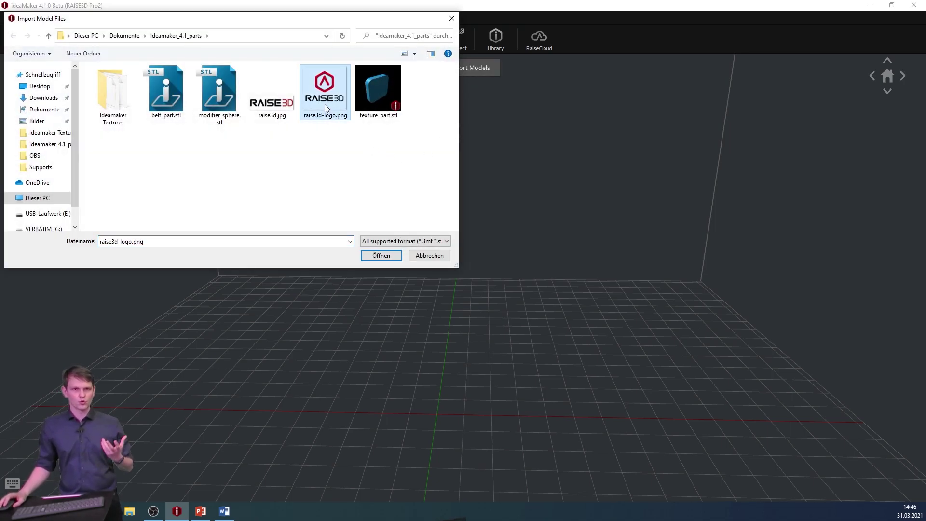
pyautogui.click(384, 241)
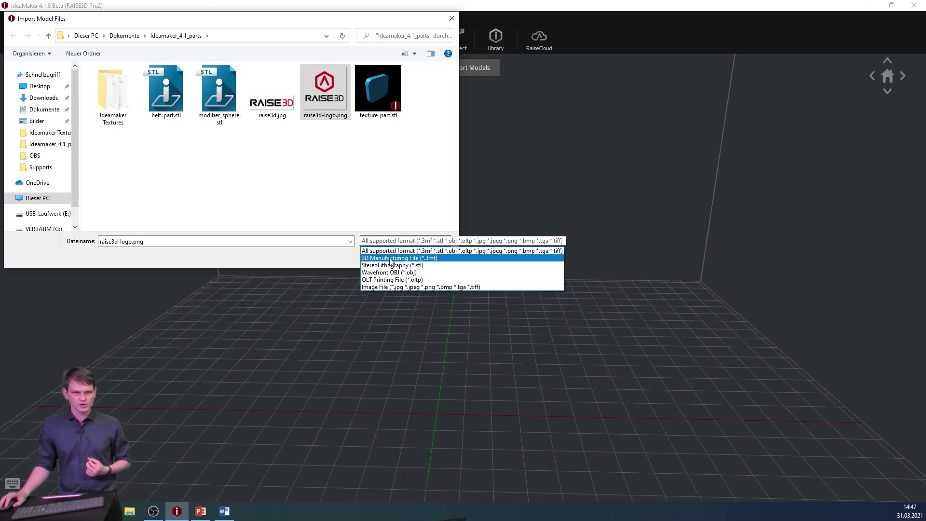
pyautogui.click(388, 188)
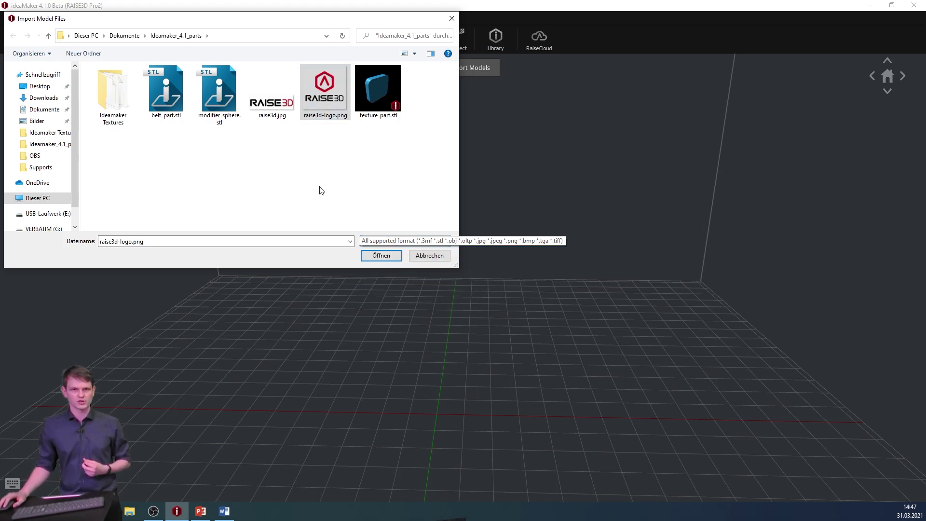
pyautogui.click(376, 256)
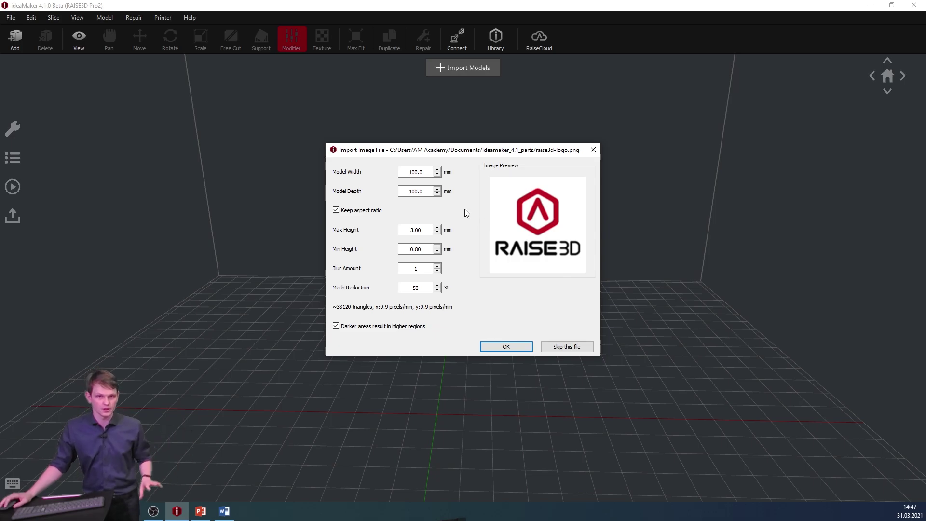
# Accept the import to create a 100 × 100 × 3 mm logo plate, then orbit to inspect it
pyautogui.click(502, 347)
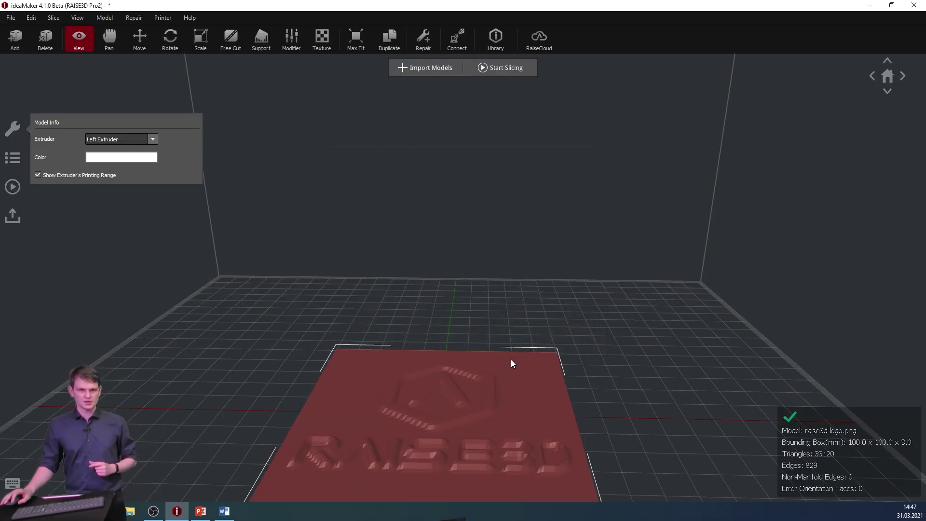
pyautogui.moveTo(450, 383); pyautogui.dragTo(267, 269)
pyautogui.scroll(5, 379, 469)
pyautogui.scroll(4, 463, 362)
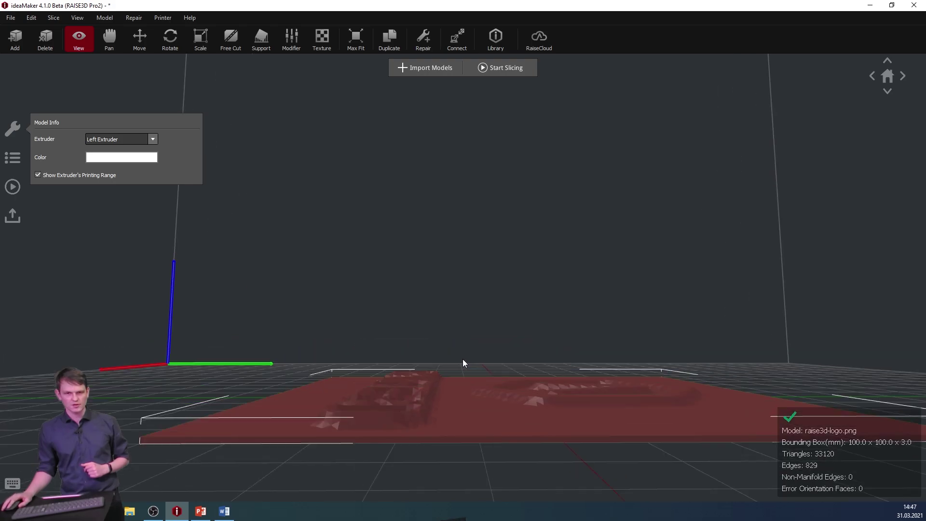
pyautogui.moveTo(460, 410); pyautogui.dragTo(602, 415)
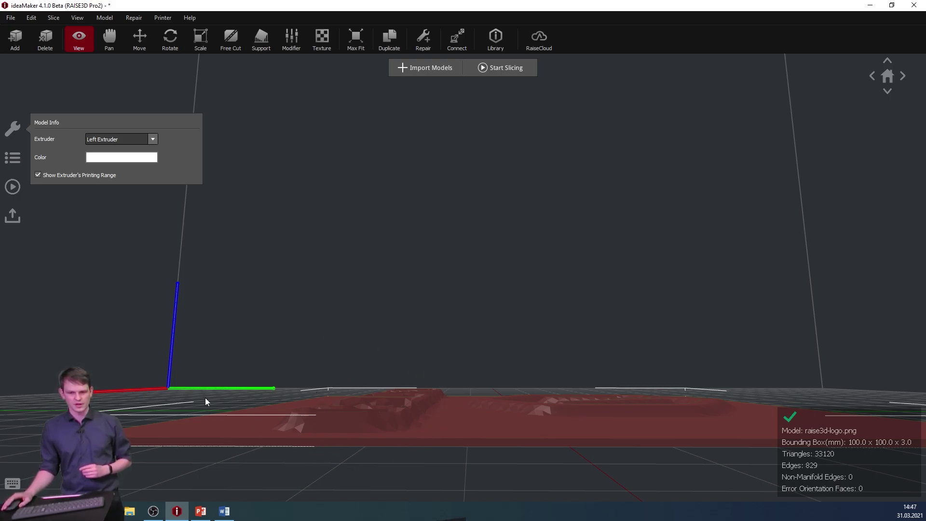
pyautogui.moveTo(250, 374); pyautogui.dragTo(535, 390)
pyautogui.scroll(-5, 534, 386)
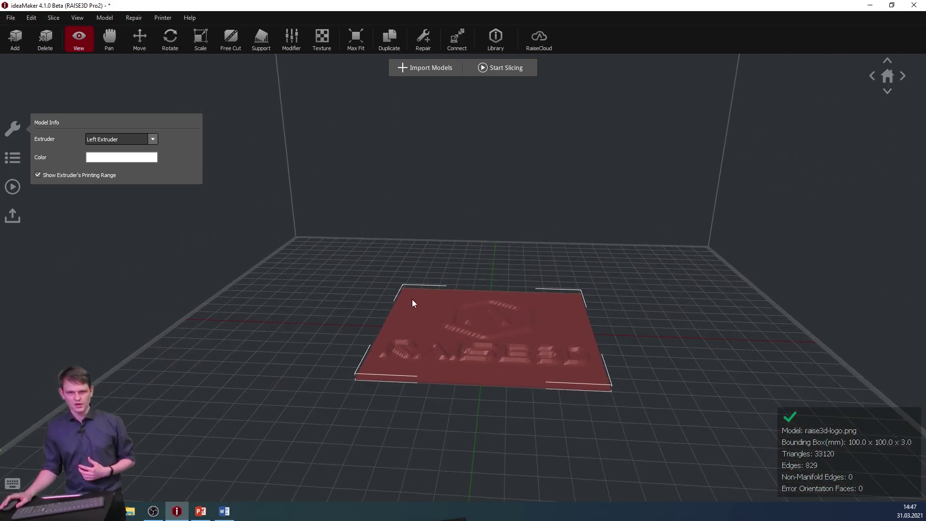
pyautogui.moveTo(448, 417); pyautogui.dragTo(436, 394)
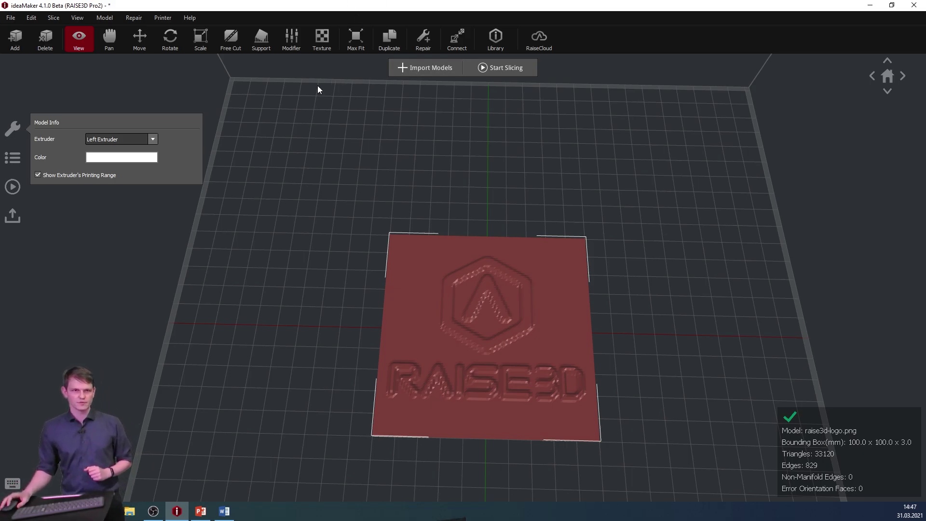
# Create custom infill pattern new pattern-0 from raise3d.jpg with threshold 136
pyautogui.click(53, 17)
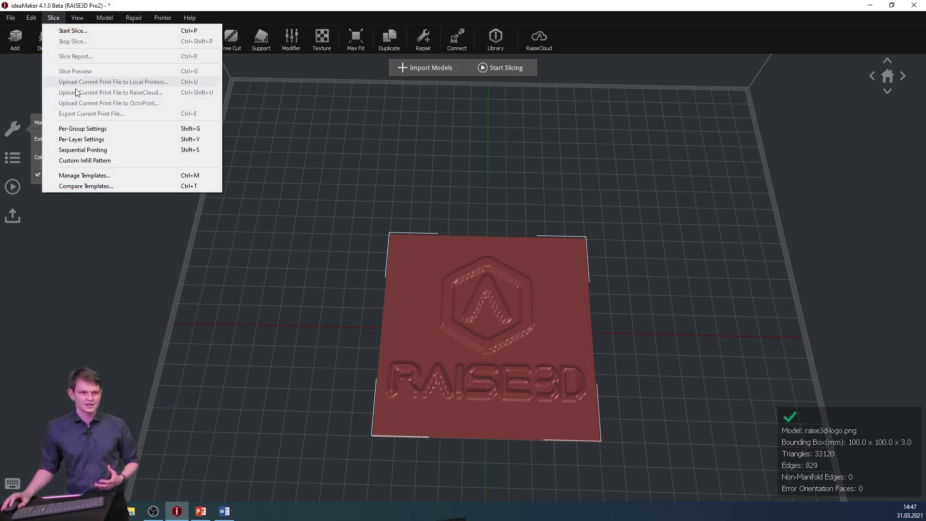
pyautogui.click(113, 162)
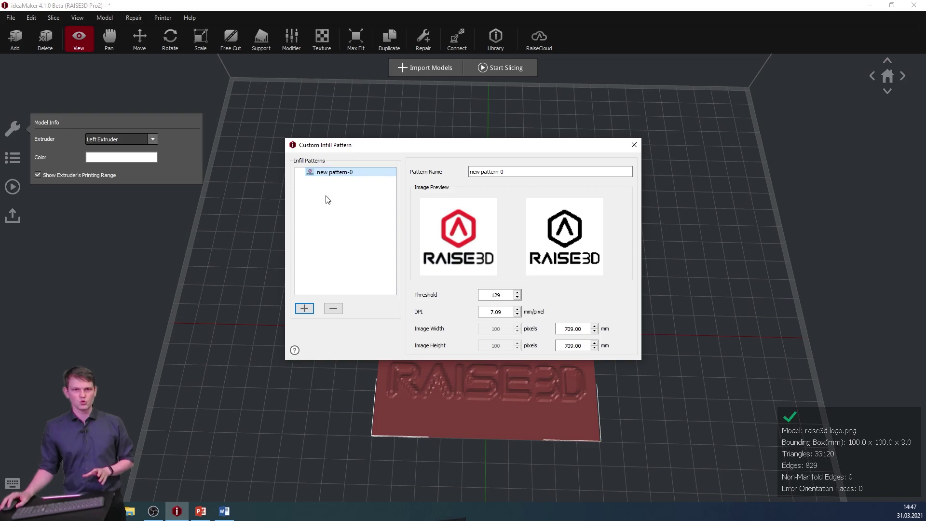
pyautogui.click(335, 310)
pyautogui.click(305, 311)
pyautogui.click(454, 243)
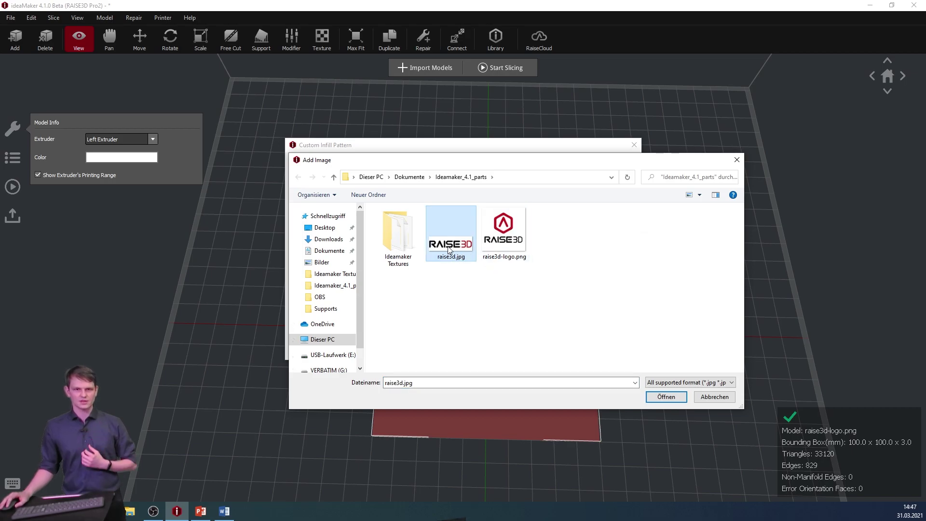
pyautogui.click(666, 397)
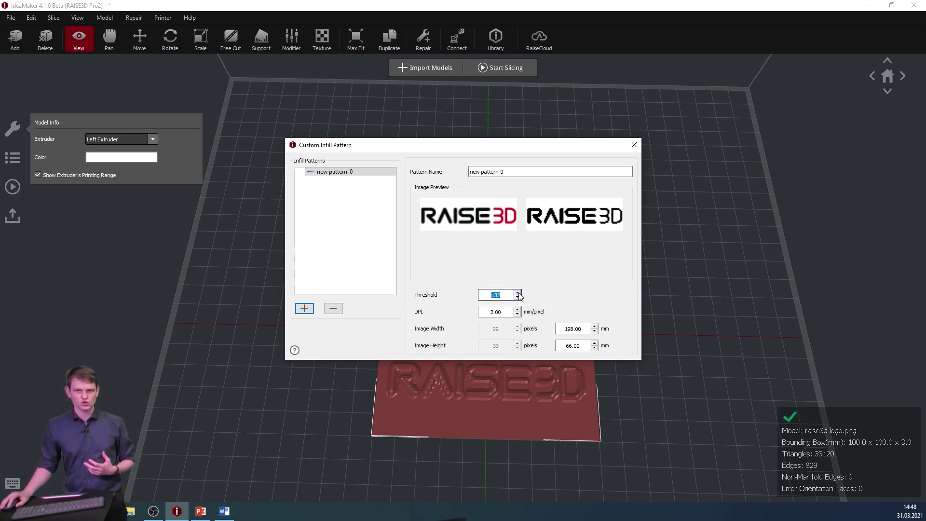
pyautogui.click(518, 293)
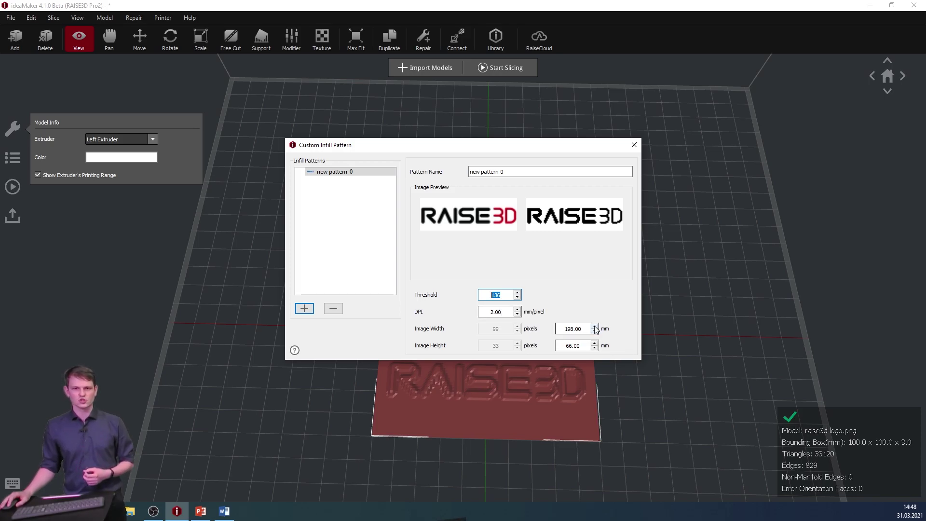
# Set the Standard - Pro2 - ABS template's infill pattern type to new pattern-0 and save
pyautogui.click(634, 145)
pyautogui.click(525, 66)
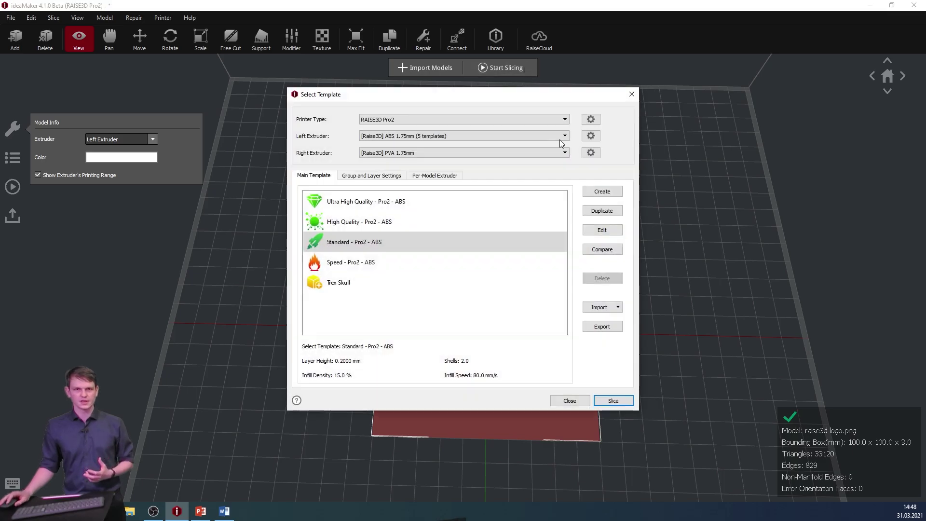
pyautogui.doubleClick(432, 241)
pyautogui.click(299, 138)
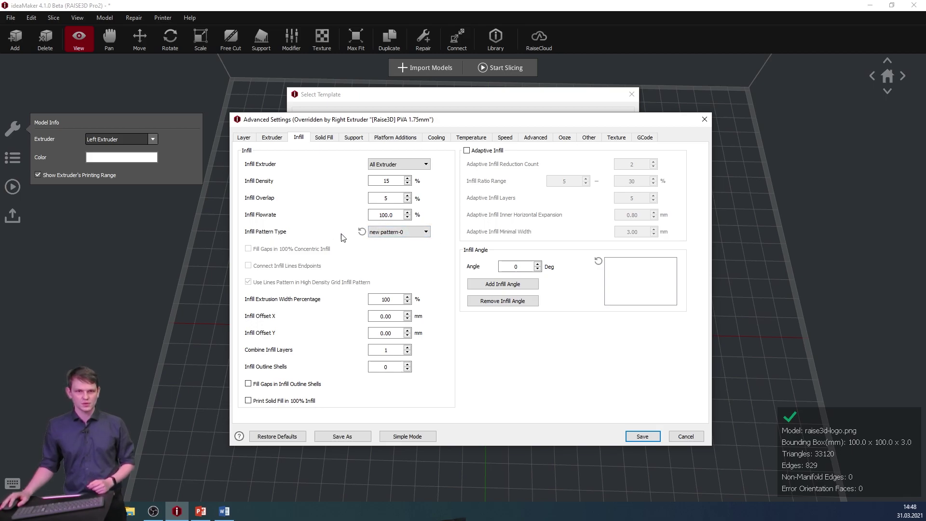
pyautogui.click(362, 232)
pyautogui.click(391, 232)
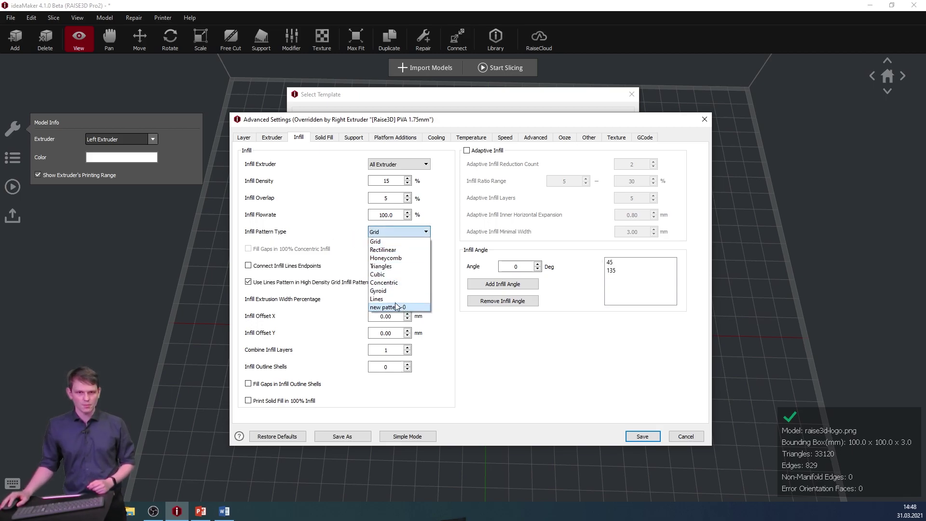
pyautogui.click(410, 307)
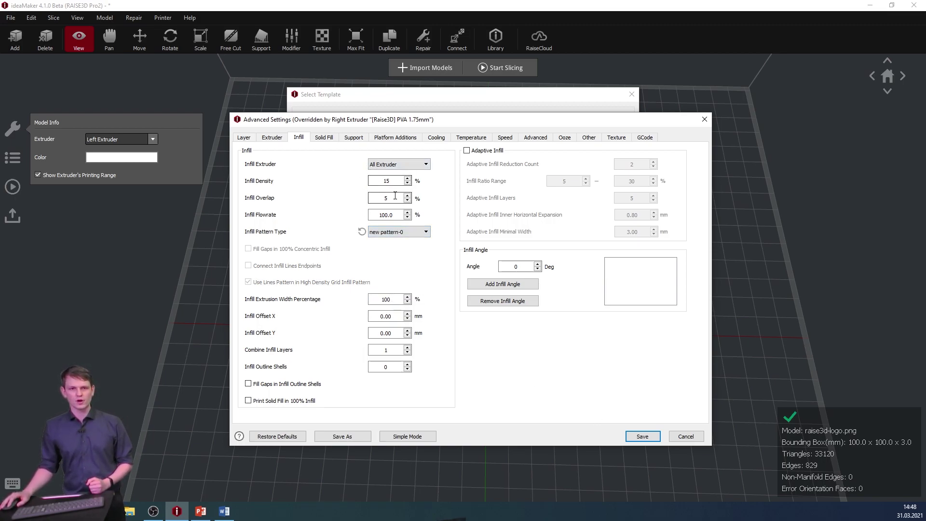
pyautogui.click(653, 438)
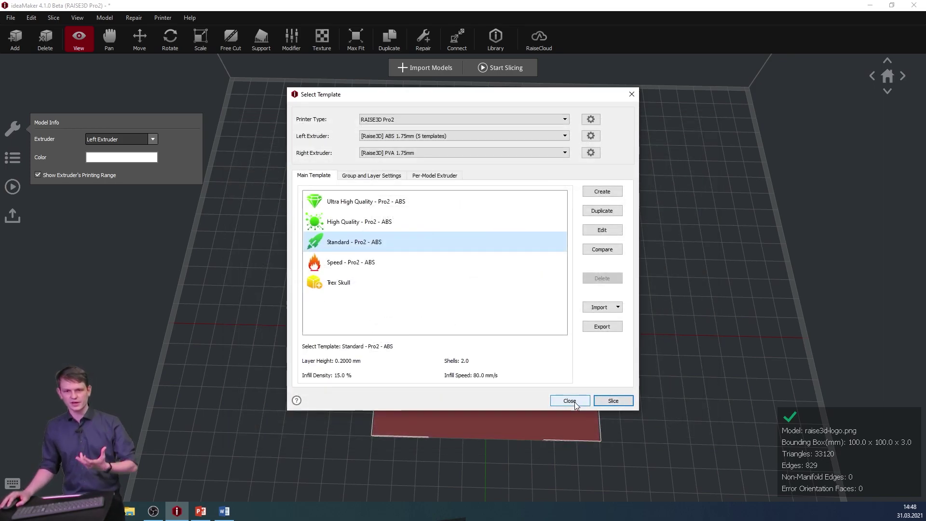
pyautogui.click(570, 401)
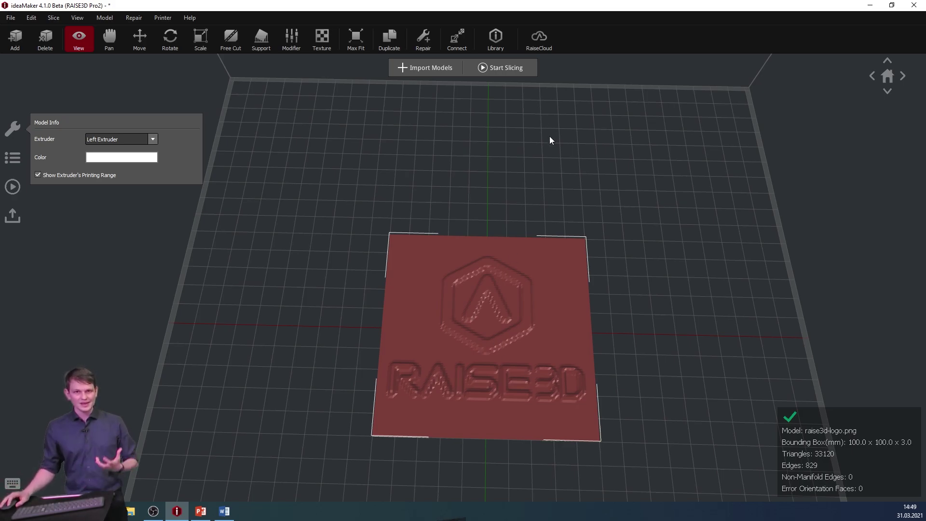
# Start a new empty project, discarding the current changes
pyautogui.click(12, 19)
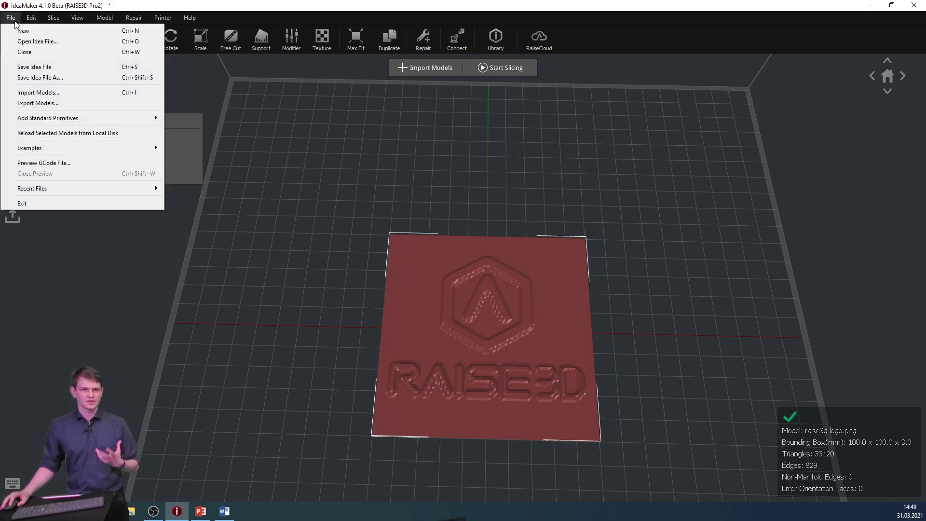
pyautogui.click(22, 31)
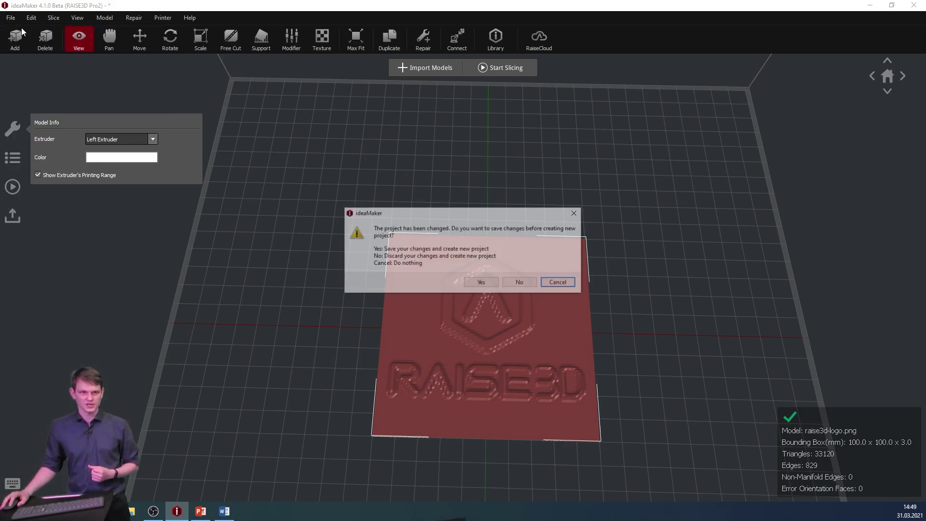
pyautogui.click(518, 283)
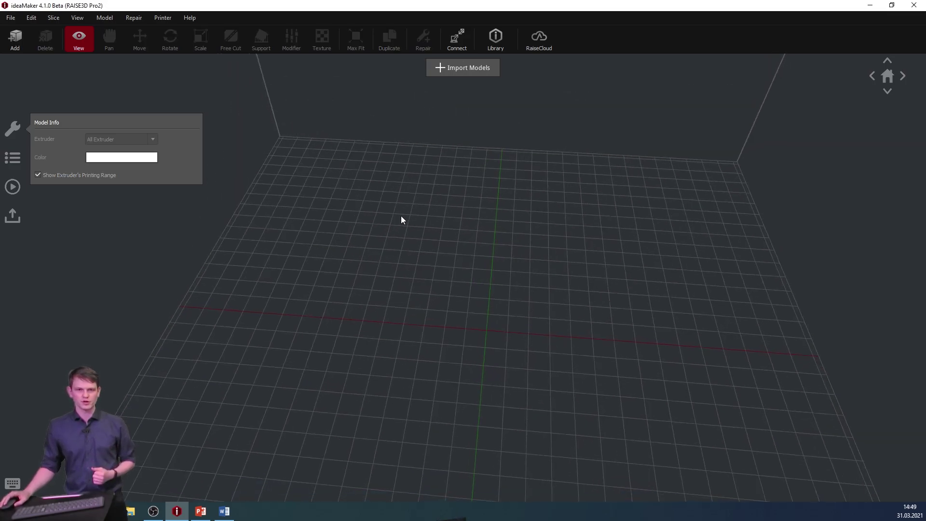
# Switch the current printer type to Belt Printer
pyautogui.click(162, 18)
pyautogui.moveTo(179, 33)
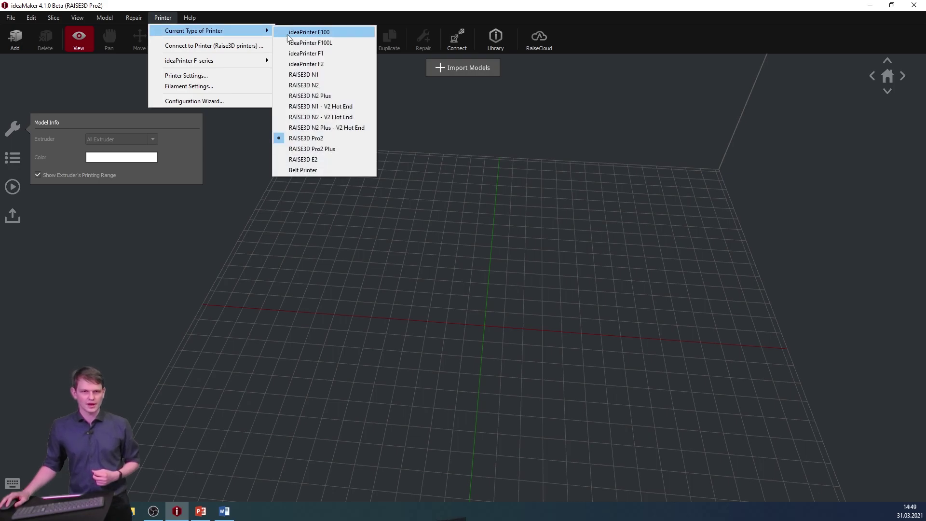
pyautogui.click(343, 171)
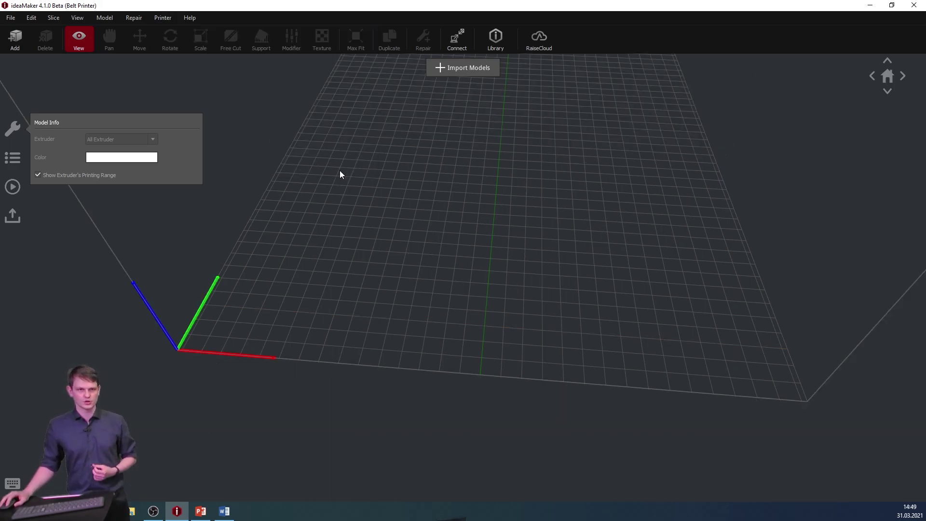
# Enable the Belt Printer 45° angle in advanced printer settings and save
pyautogui.click(163, 18)
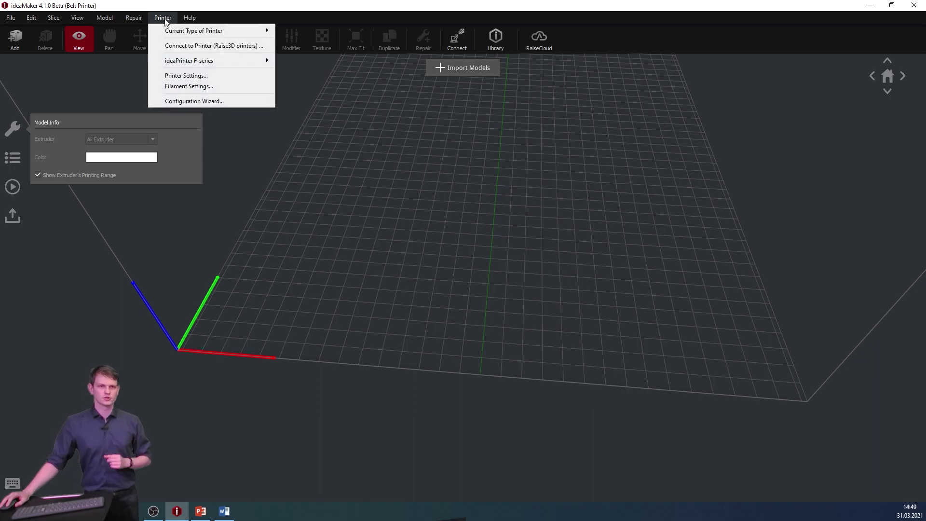
pyautogui.click(212, 76)
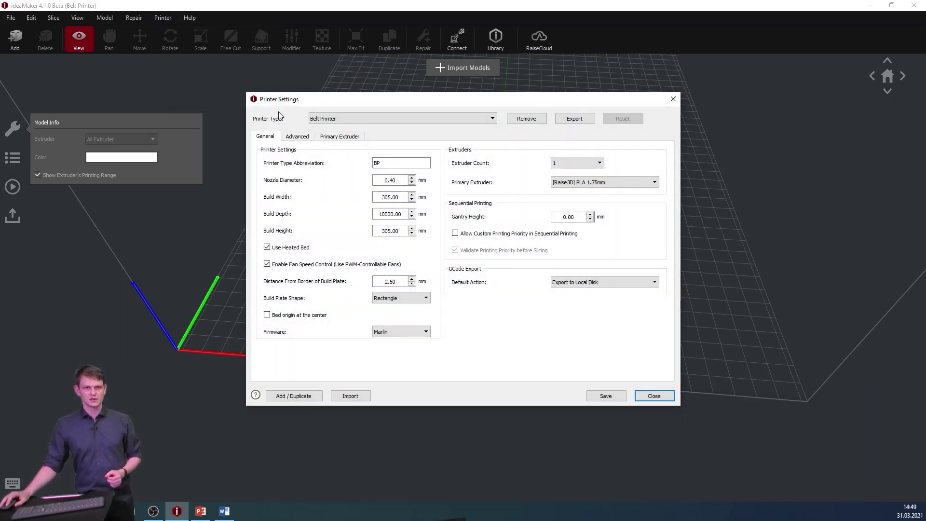
pyautogui.click(304, 138)
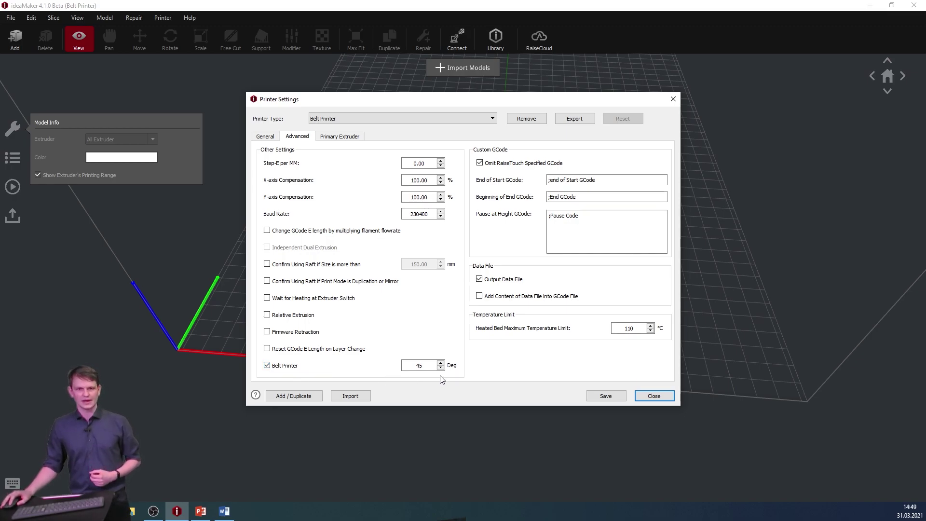
pyautogui.click(415, 367)
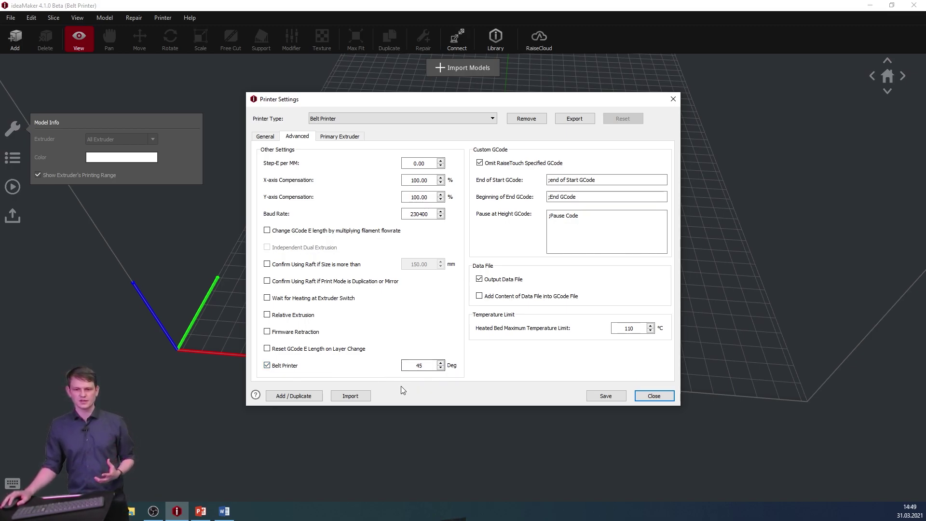
pyautogui.click(615, 397)
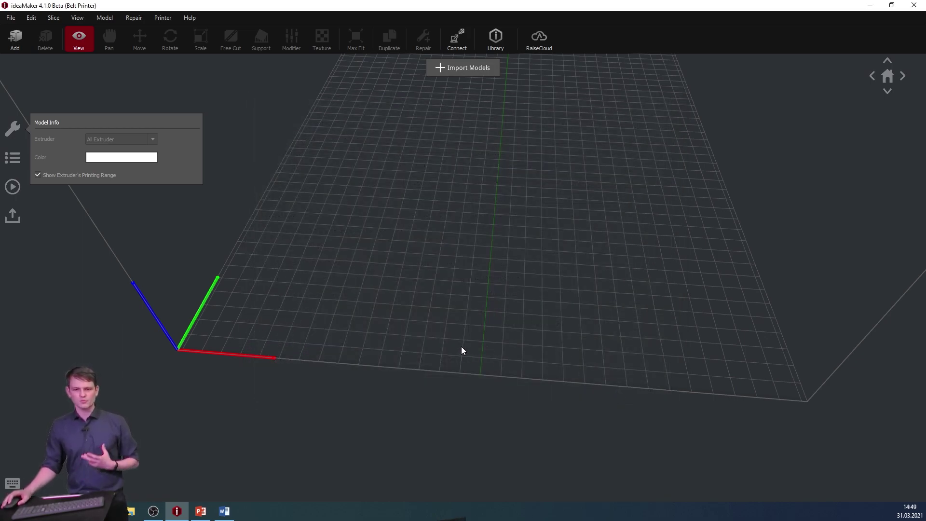
pyautogui.moveTo(465, 334); pyautogui.dragTo(468, 245)
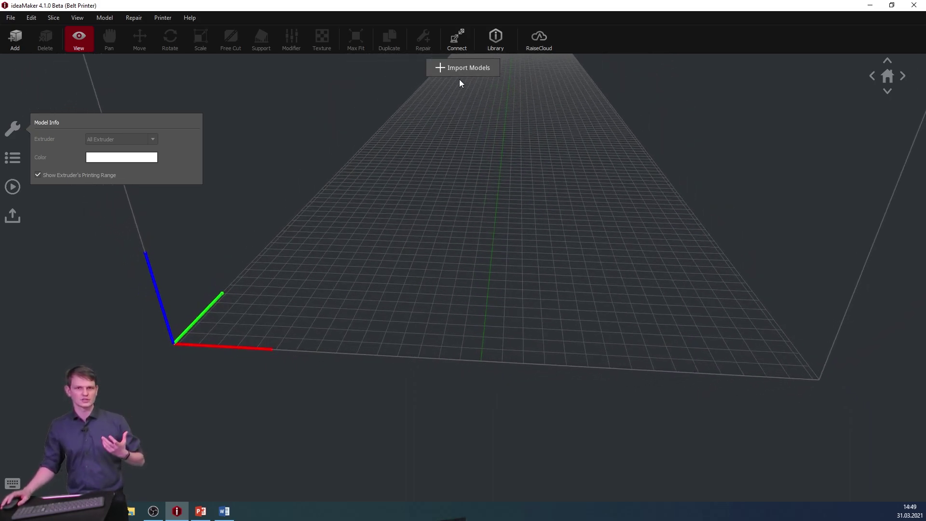
# Import belt_part.stl onto the belt bed and show the project's model list
pyautogui.click(466, 69)
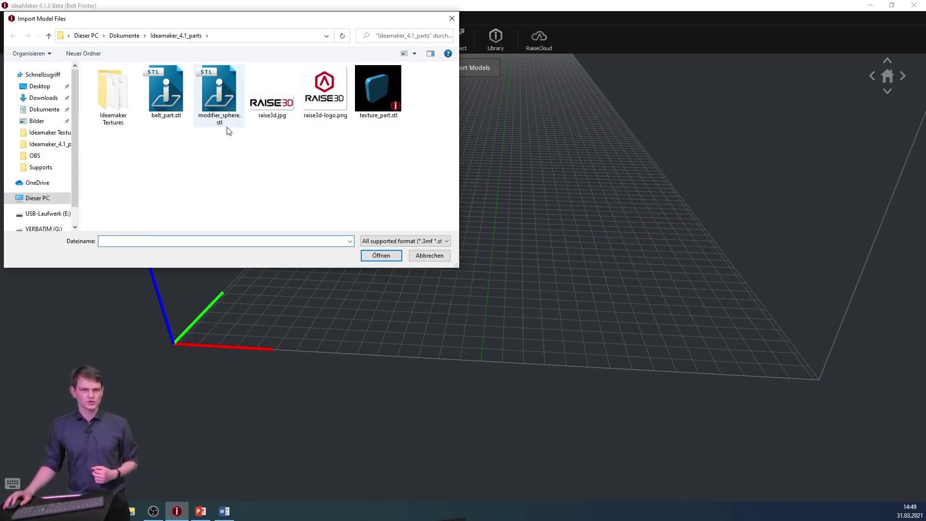
pyautogui.doubleClick(178, 93)
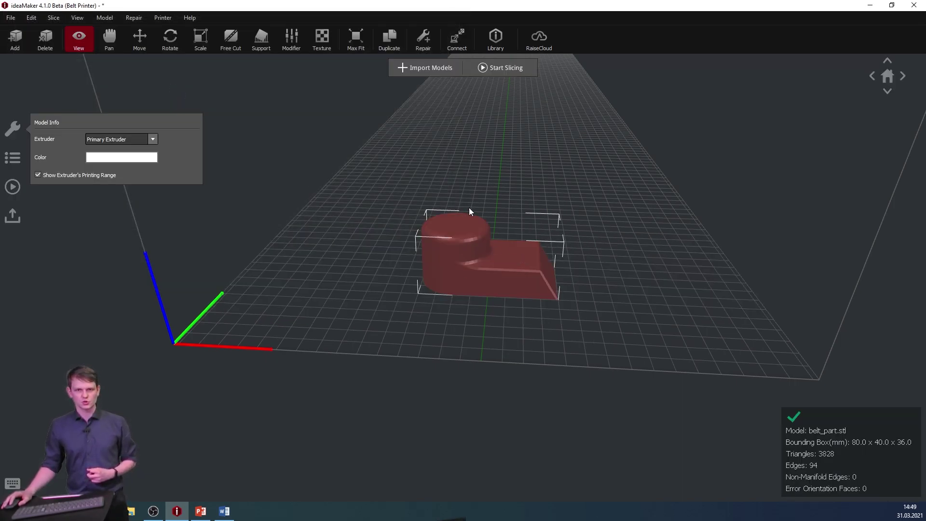
pyautogui.click(13, 159)
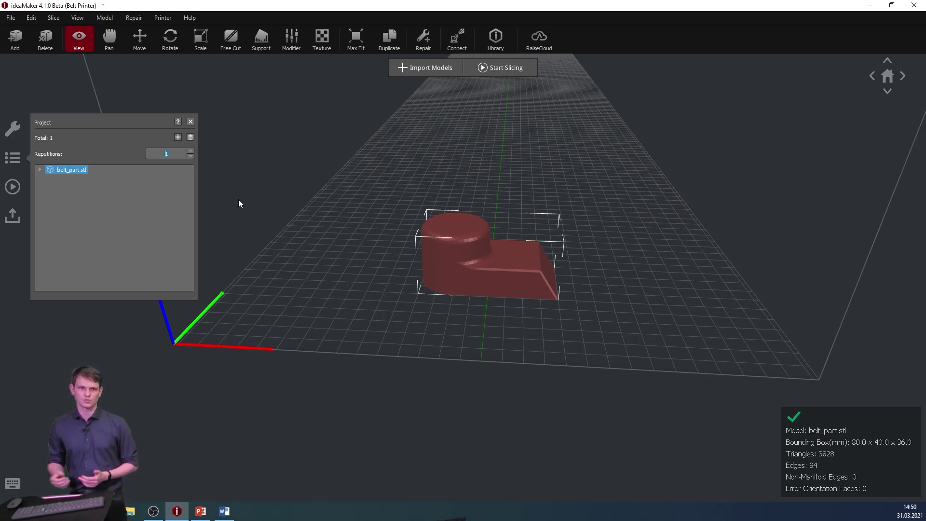
# Add the Belt Printer settings to the slicing preparation settings list
pyautogui.click(13, 188)
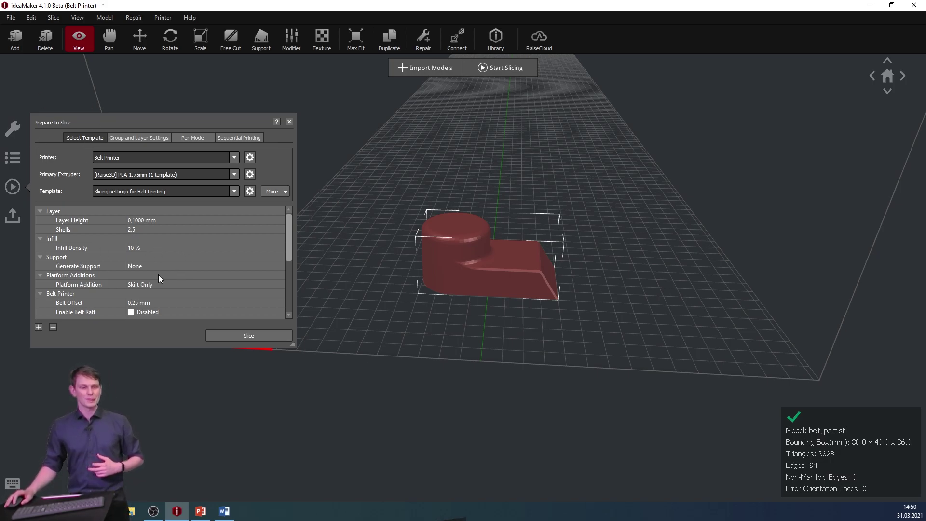
pyautogui.click(38, 327)
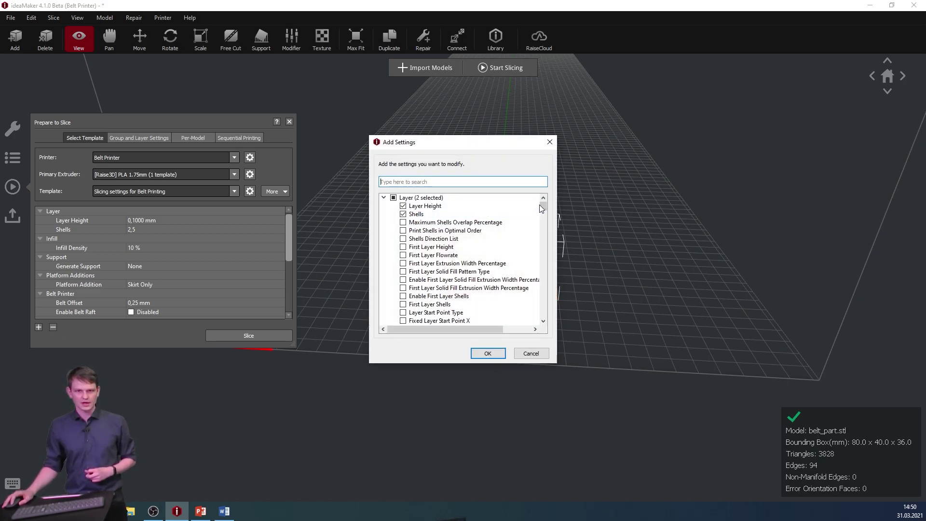
pyautogui.moveTo(544, 207); pyautogui.dragTo(549, 318)
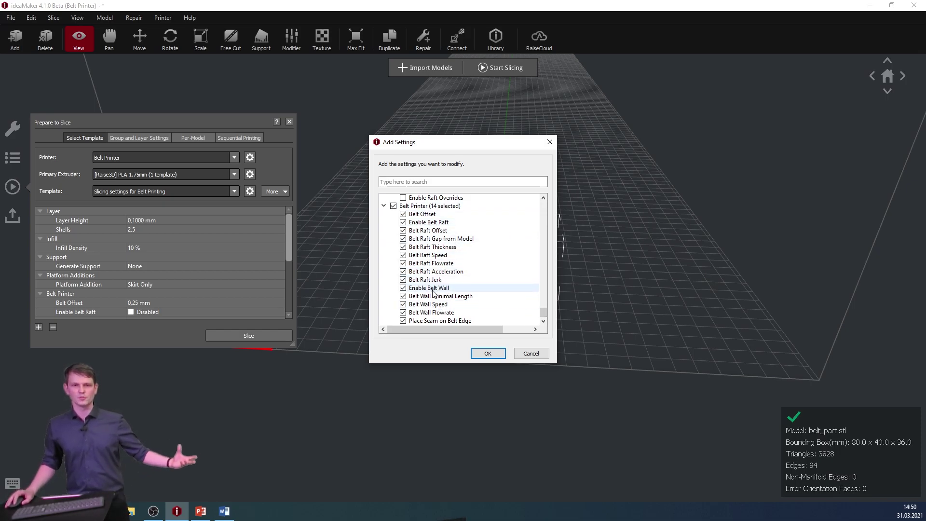
pyautogui.click(487, 353)
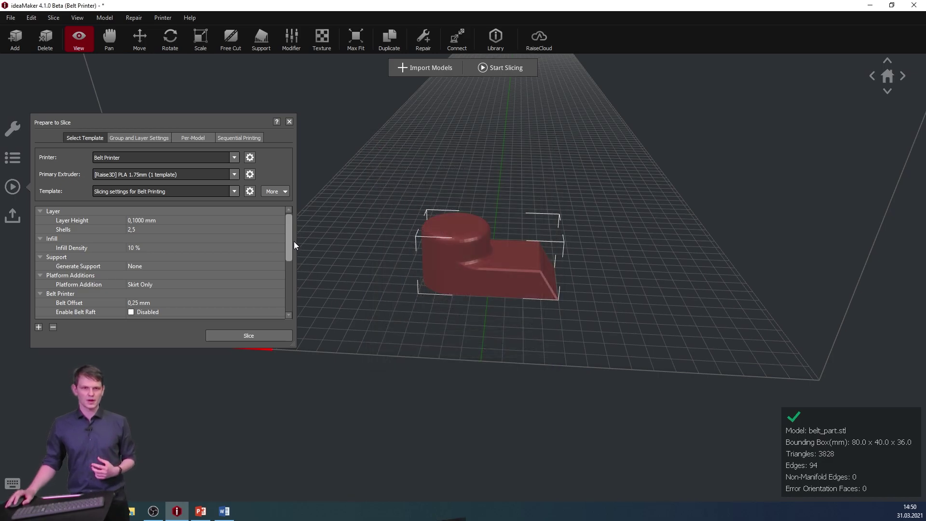
pyautogui.moveTo(292, 248); pyautogui.dragTo(291, 303)
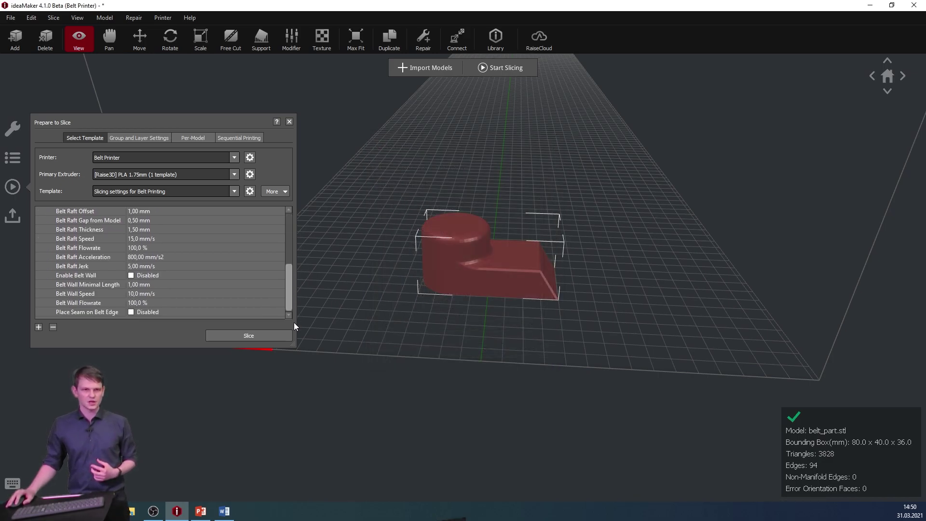
pyautogui.scroll(1, 222, 263)
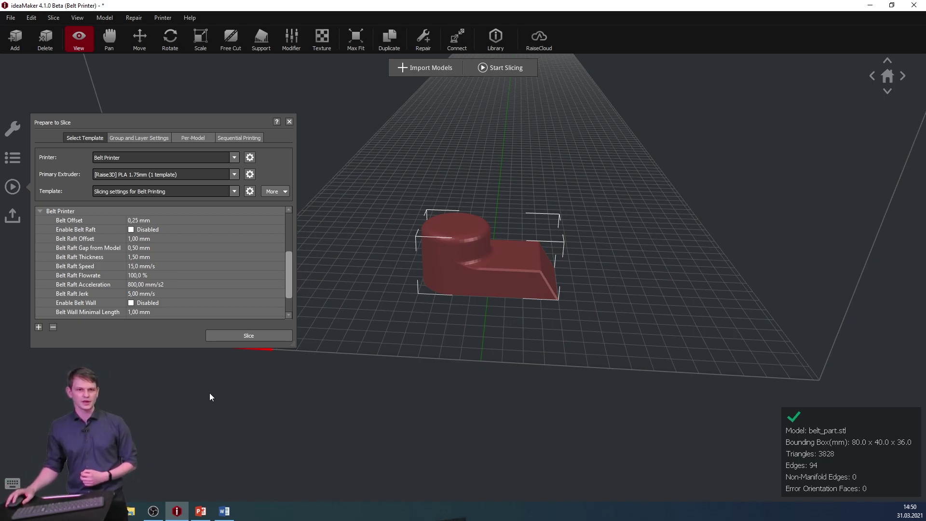
pyautogui.click(289, 122)
pyautogui.moveTo(445, 308); pyautogui.dragTo(457, 264)
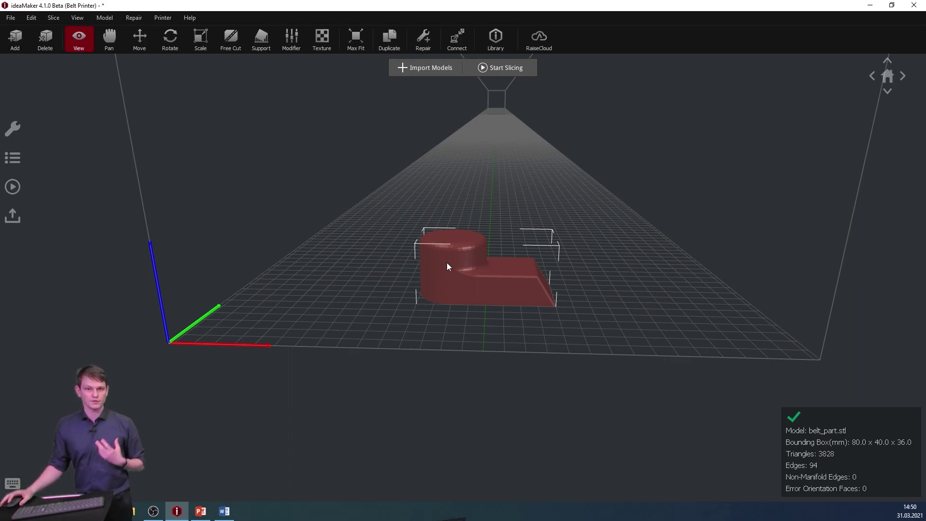
# Switch the current printer type to RAISE3D Pro2
pyautogui.click(168, 19)
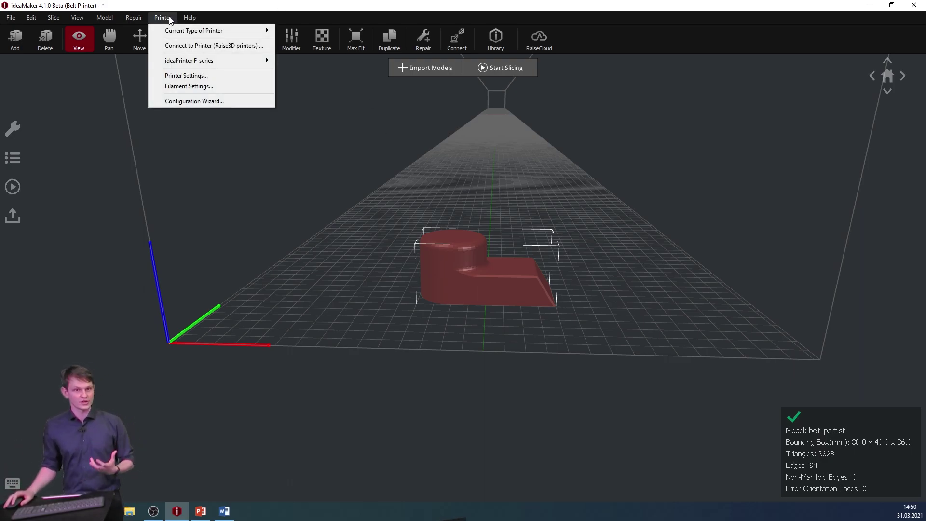
pyautogui.moveTo(186, 29)
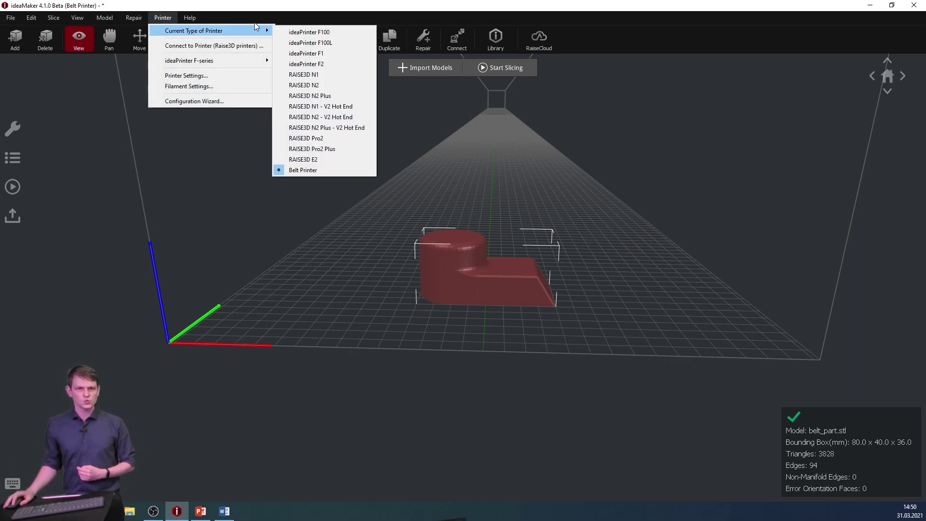
pyautogui.click(347, 138)
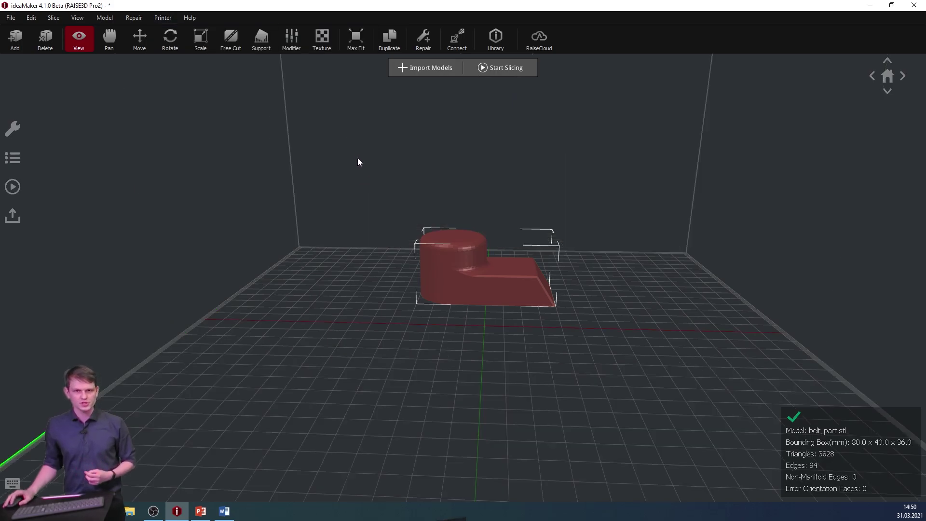
# Move belt_part.stl forward on the build plate and reselect it
pyautogui.moveTo(389, 218); pyautogui.dragTo(277, 138)
pyautogui.click(148, 46)
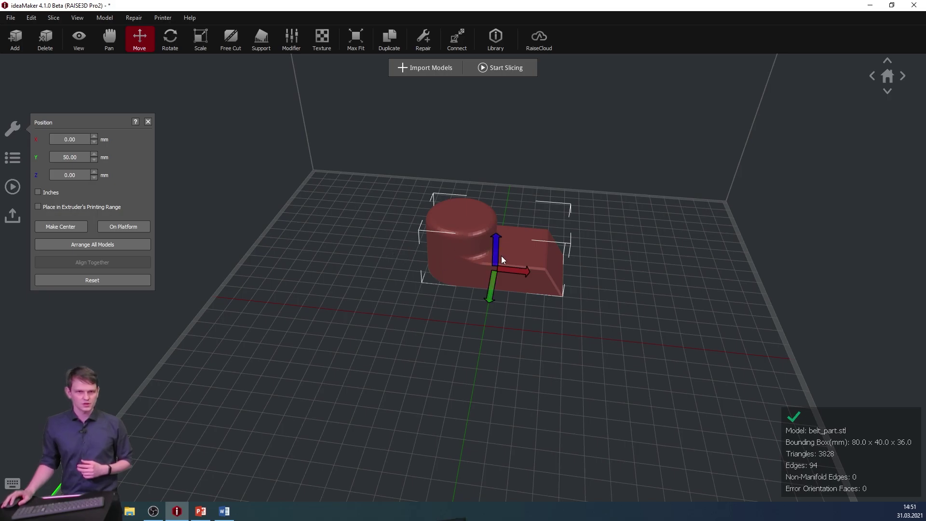
pyautogui.moveTo(493, 282); pyautogui.dragTo(480, 430)
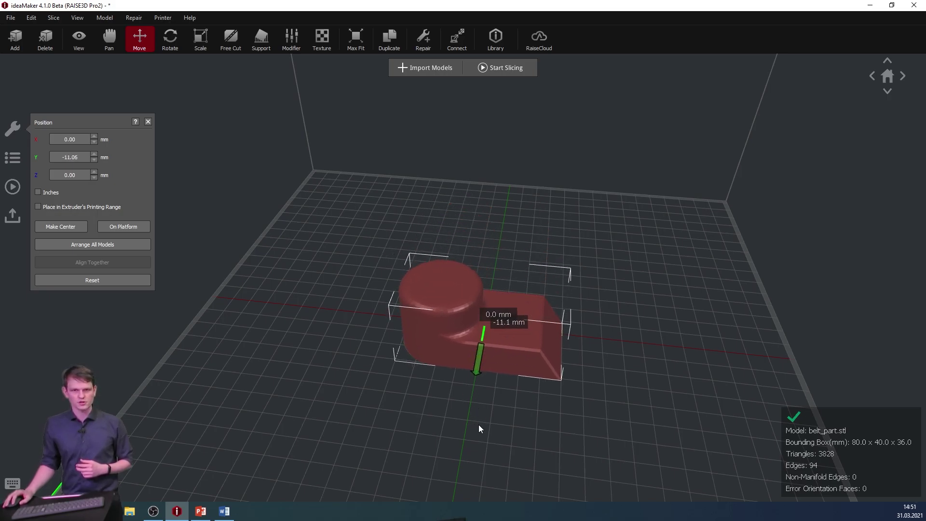
pyautogui.click(491, 215)
pyautogui.click(453, 307)
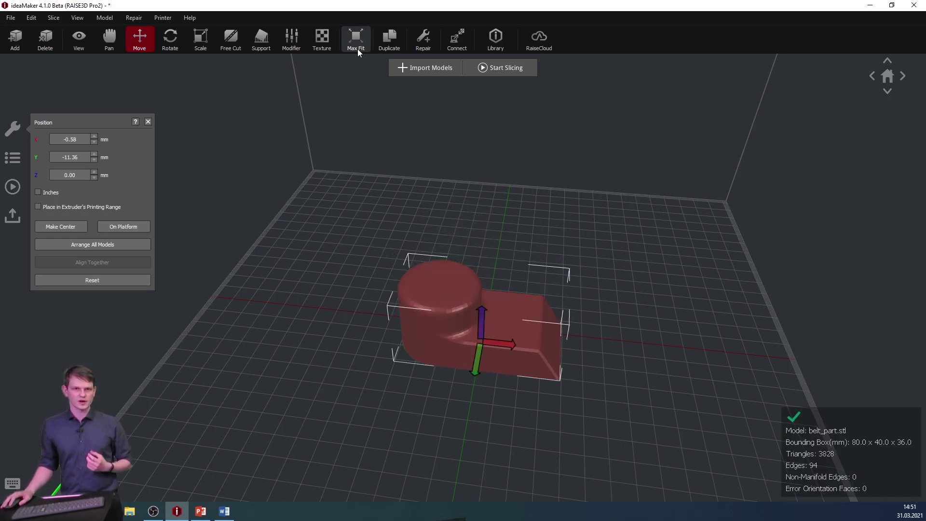
# Load modifier_sphere.stl as a modifier and position it overlapping the part's cylinder
pyautogui.click(292, 38)
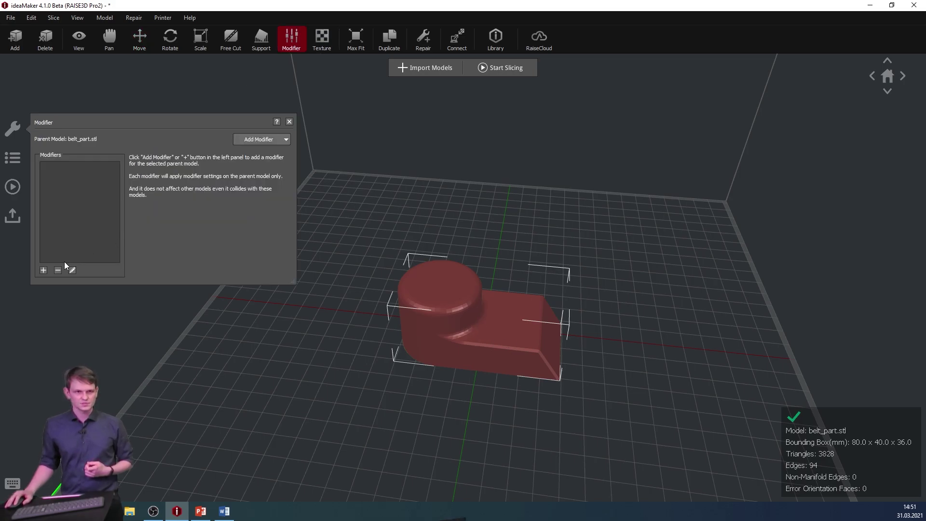
pyautogui.click(43, 271)
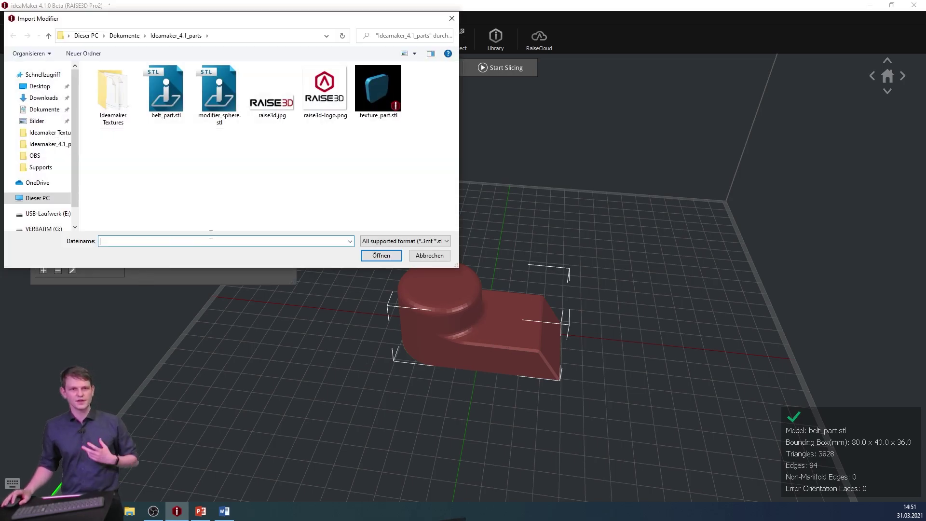
pyautogui.doubleClick(227, 92)
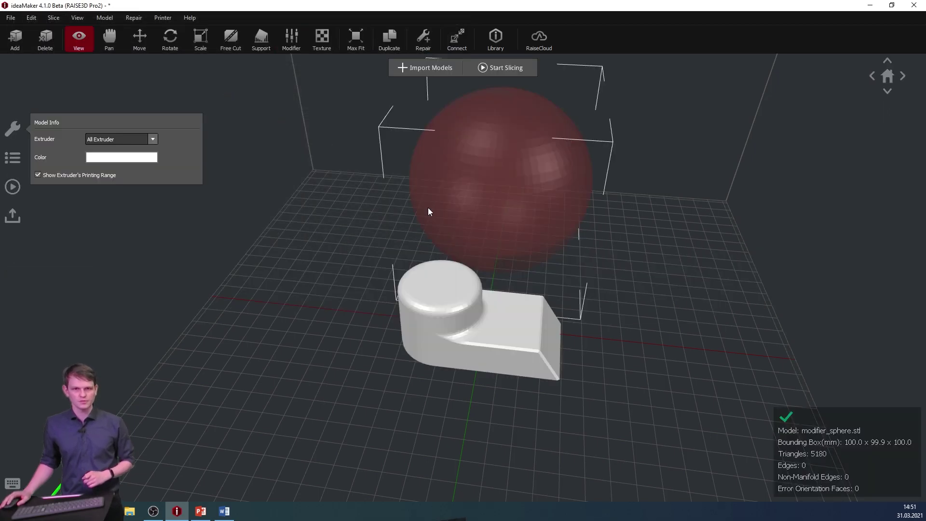
pyautogui.moveTo(639, 359); pyautogui.dragTo(352, 187)
pyautogui.click(145, 40)
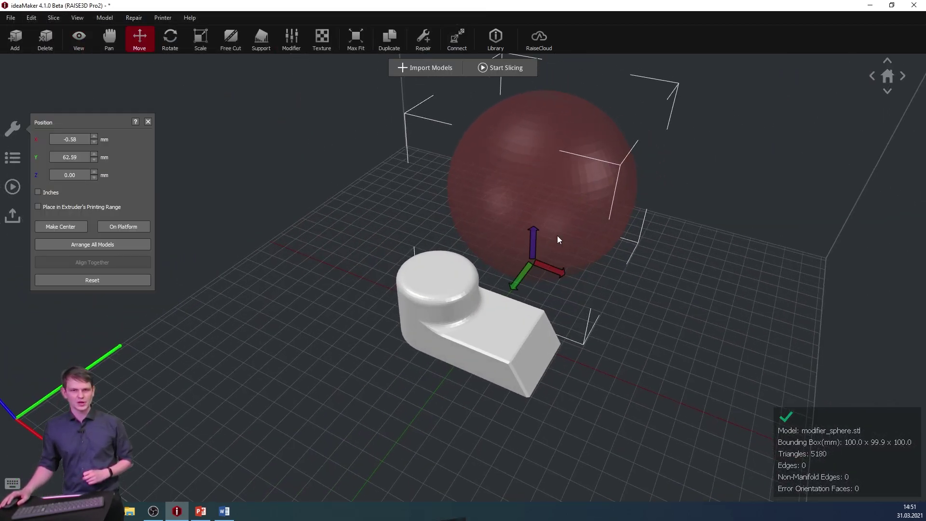
pyautogui.moveTo(546, 253); pyautogui.dragTo(513, 256)
pyautogui.moveTo(574, 366); pyautogui.dragTo(623, 367)
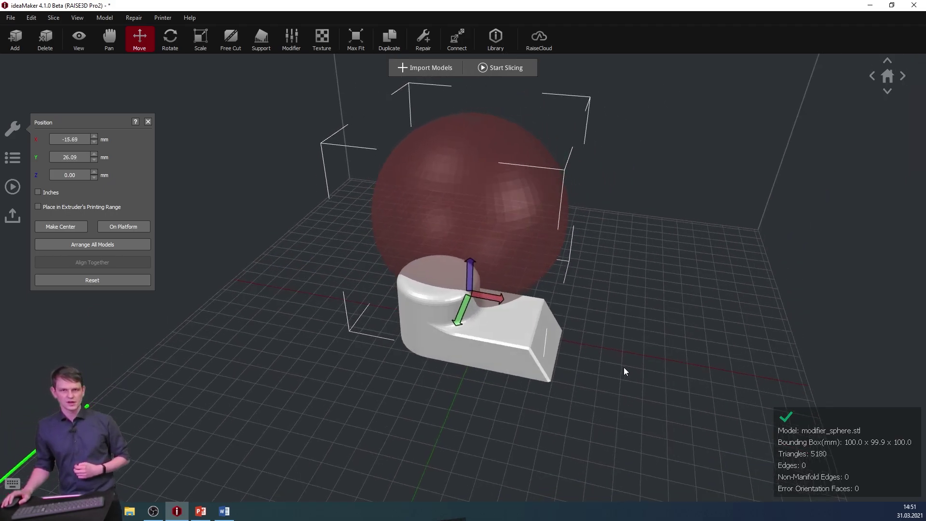
# Add the Modifier Extruder setting to the sphere and set it to Right Extruder
pyautogui.click(289, 40)
pyautogui.click(214, 170)
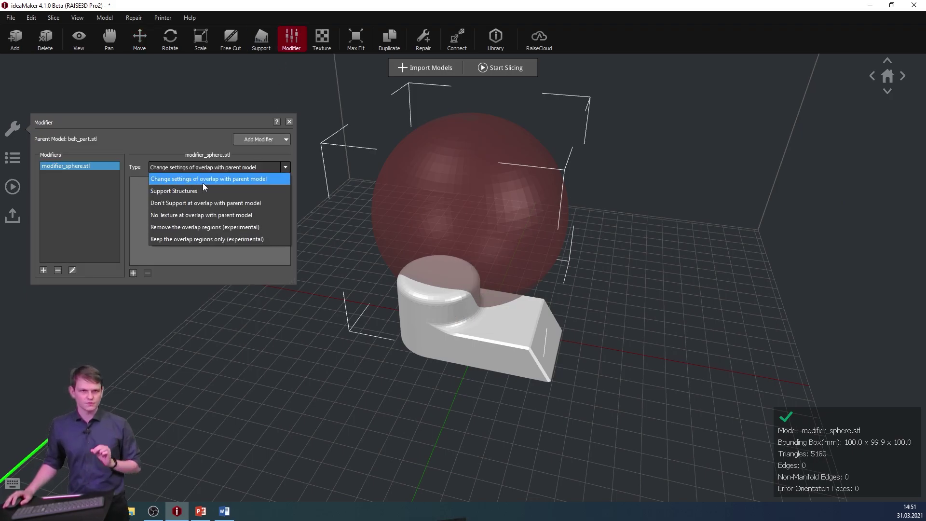
pyautogui.press('Escape')
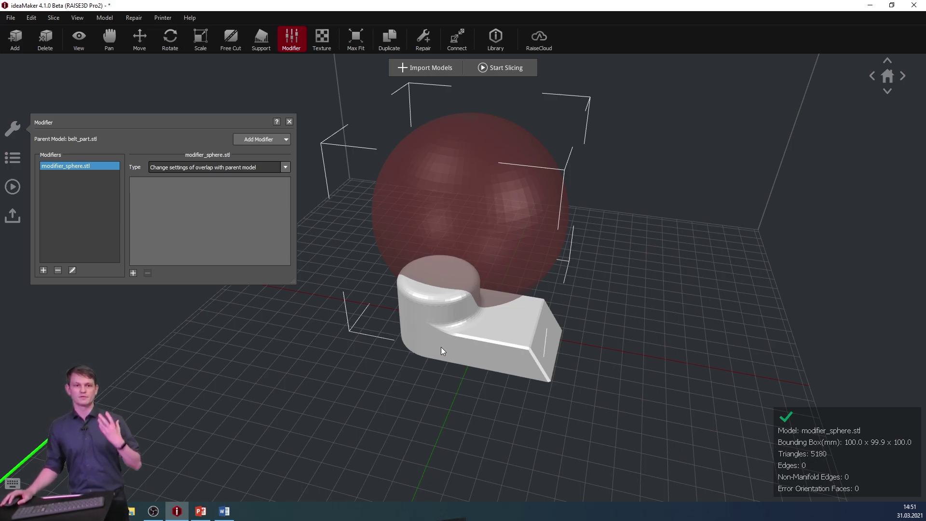
pyautogui.click(134, 273)
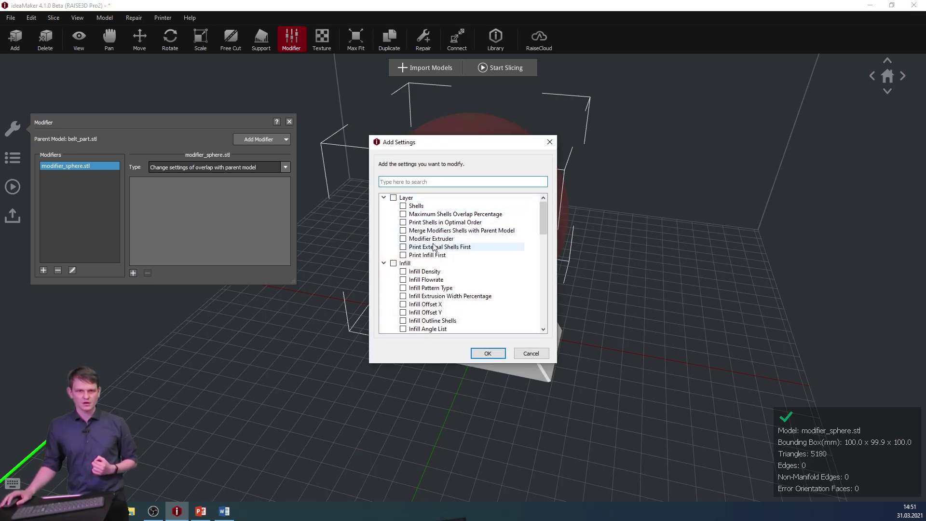
pyautogui.click(403, 239)
pyautogui.click(488, 353)
pyautogui.click(248, 191)
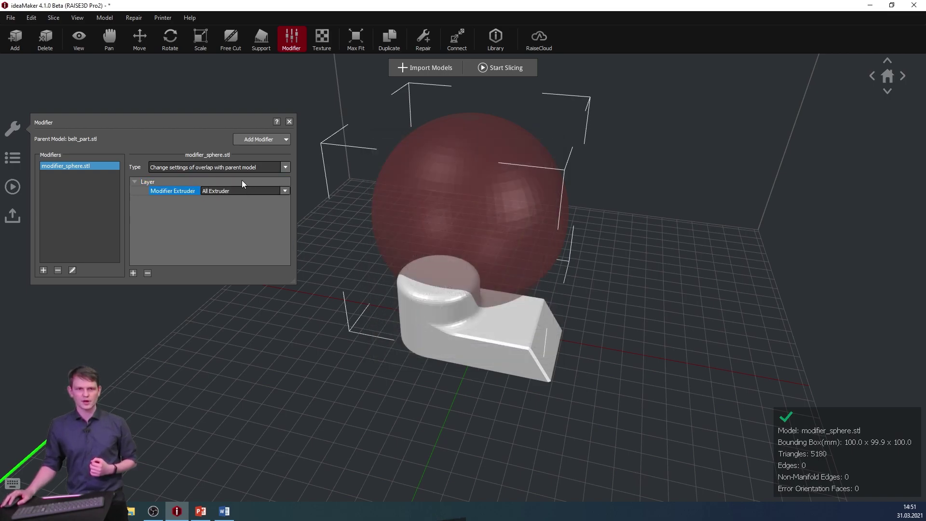
pyautogui.click(285, 191)
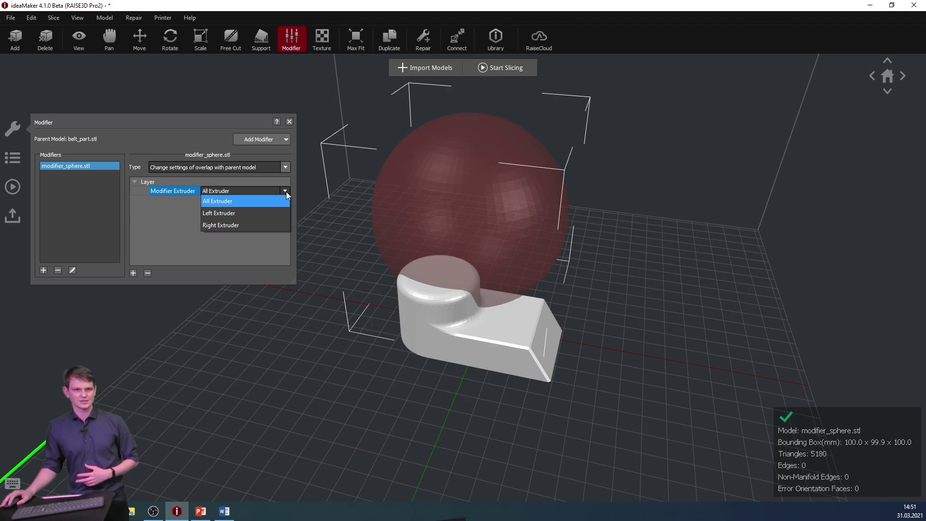
pyautogui.click(262, 225)
pyautogui.click(290, 122)
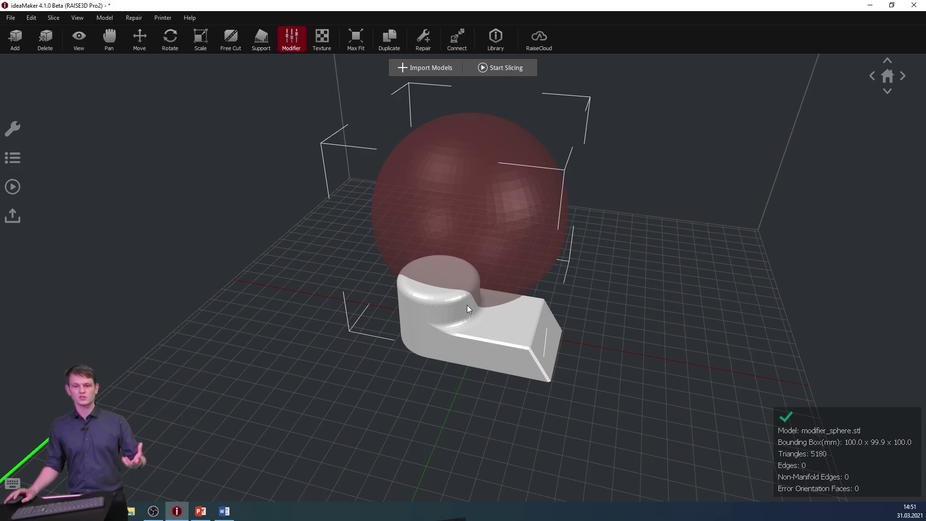
# Slice with the Standard - Pro2 - ABS template and open the belt_part.gcode preview
pyautogui.click(488, 68)
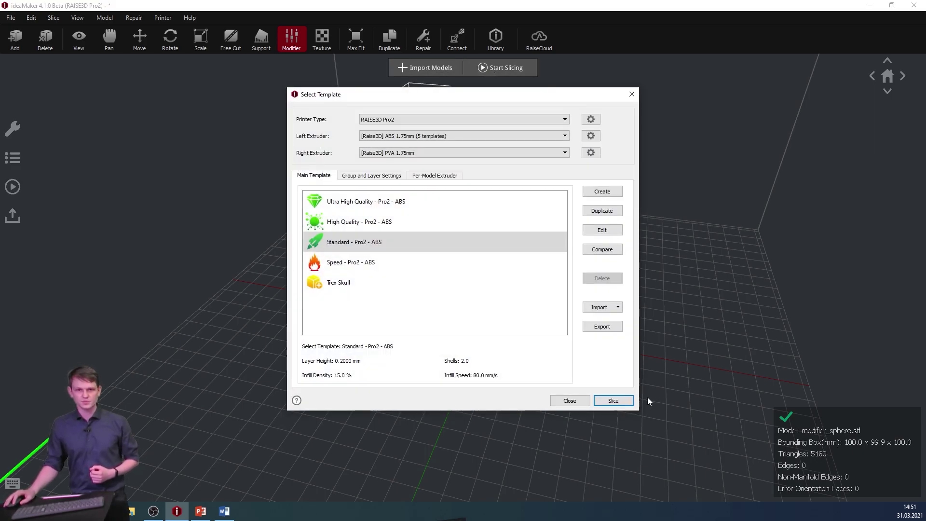
pyautogui.click(620, 401)
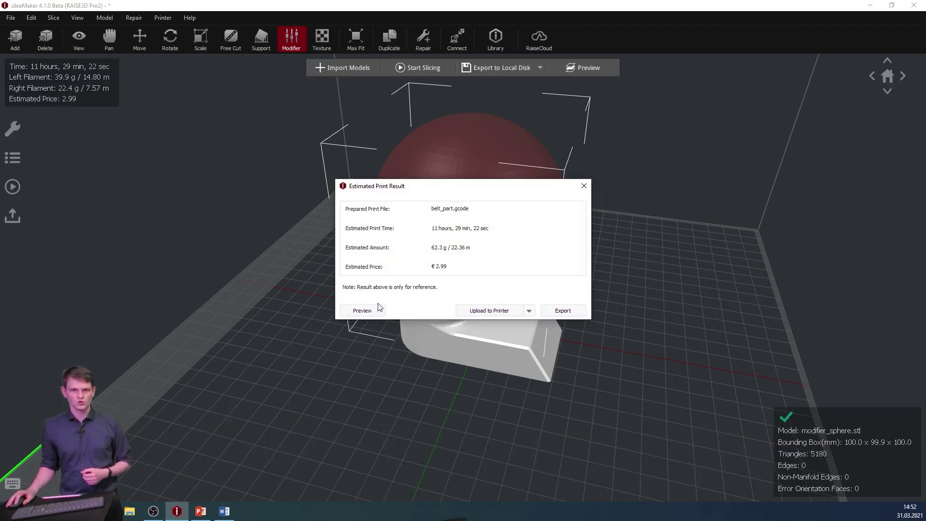
pyautogui.click(375, 311)
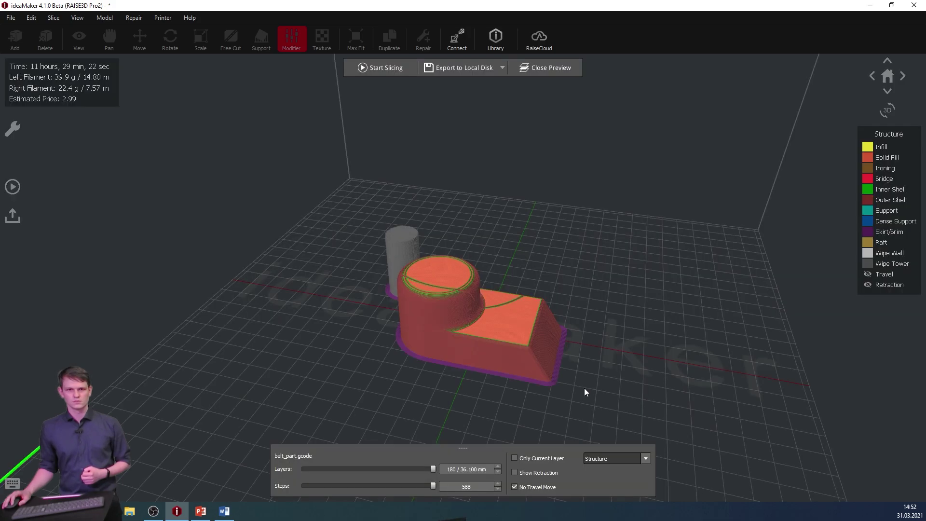
# Colour the preview by Extruder Color and cut it back to layer 154, revealing orange Right Extruder infill inside belt_part
pyautogui.click(612, 460)
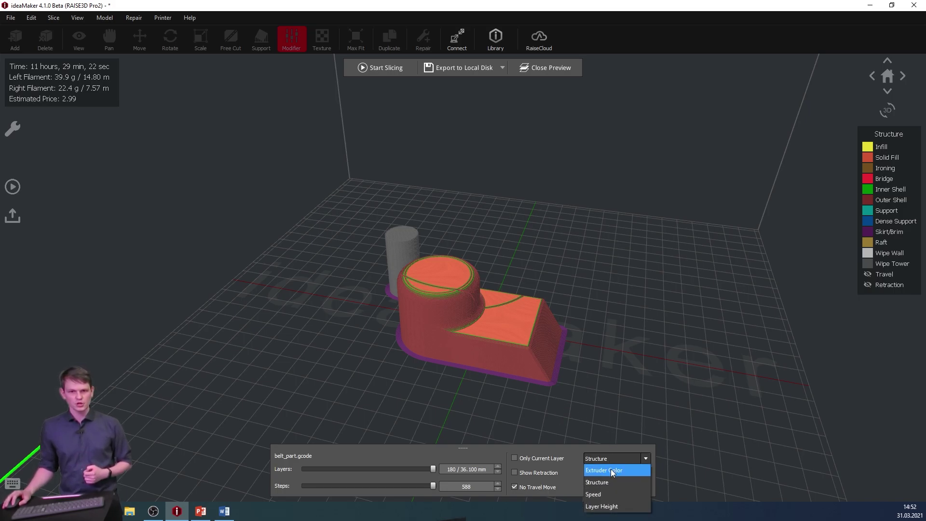
pyautogui.click(611, 470)
pyautogui.moveTo(612, 373); pyautogui.dragTo(244, 382)
pyautogui.moveTo(538, 341); pyautogui.dragTo(472, 264)
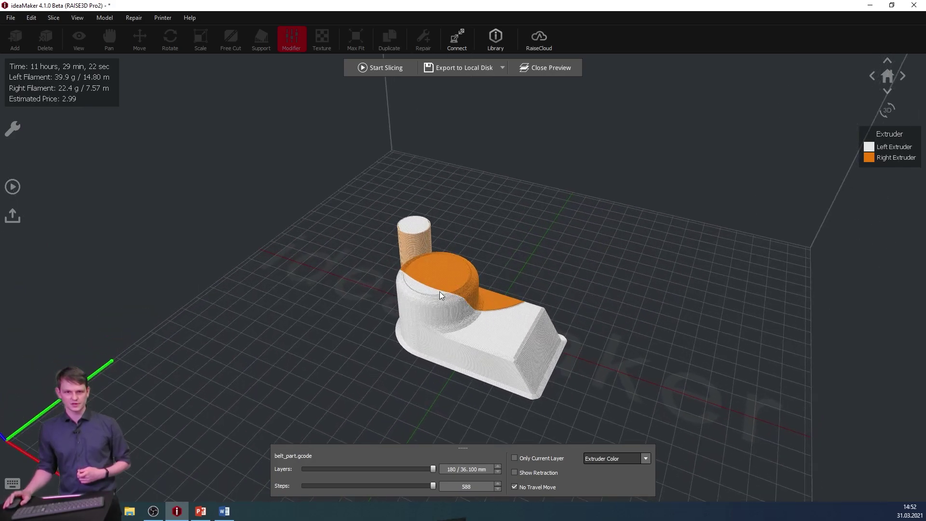
pyautogui.scroll(2, 443, 304)
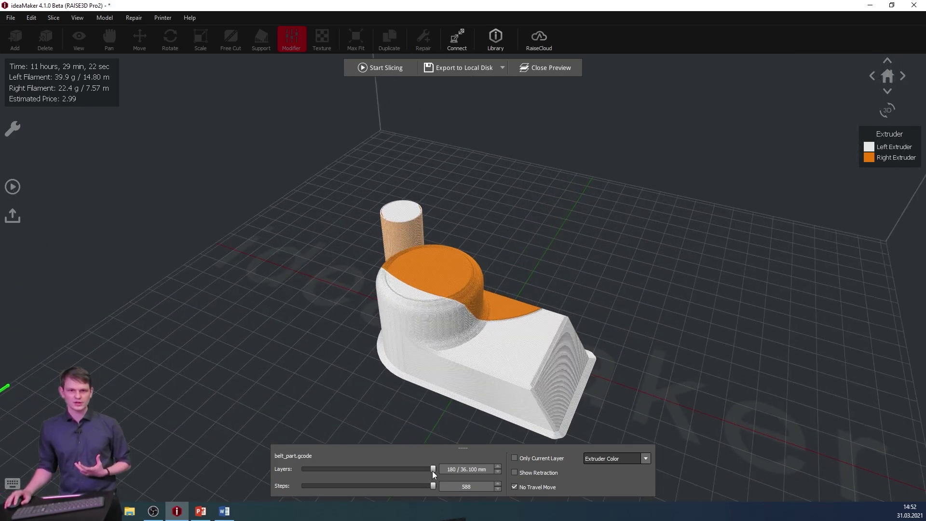
pyautogui.moveTo(433, 470); pyautogui.dragTo(416, 474)
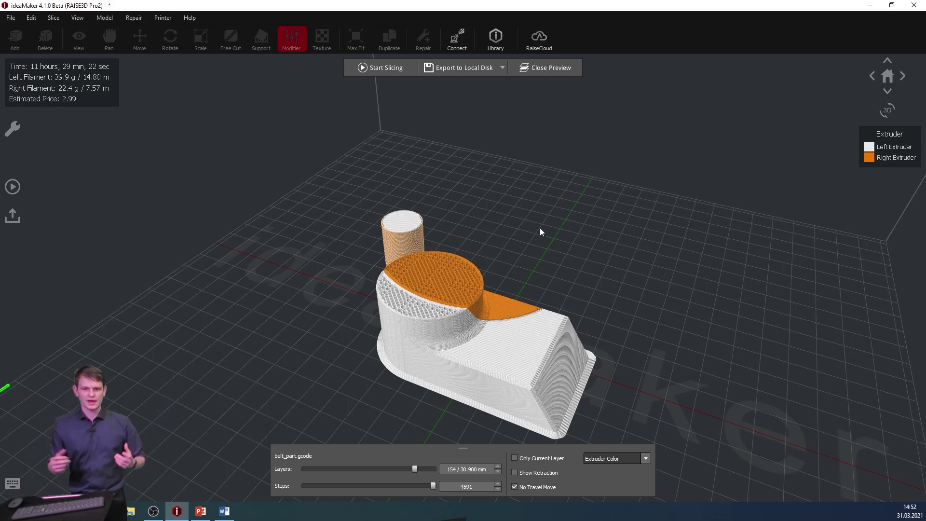